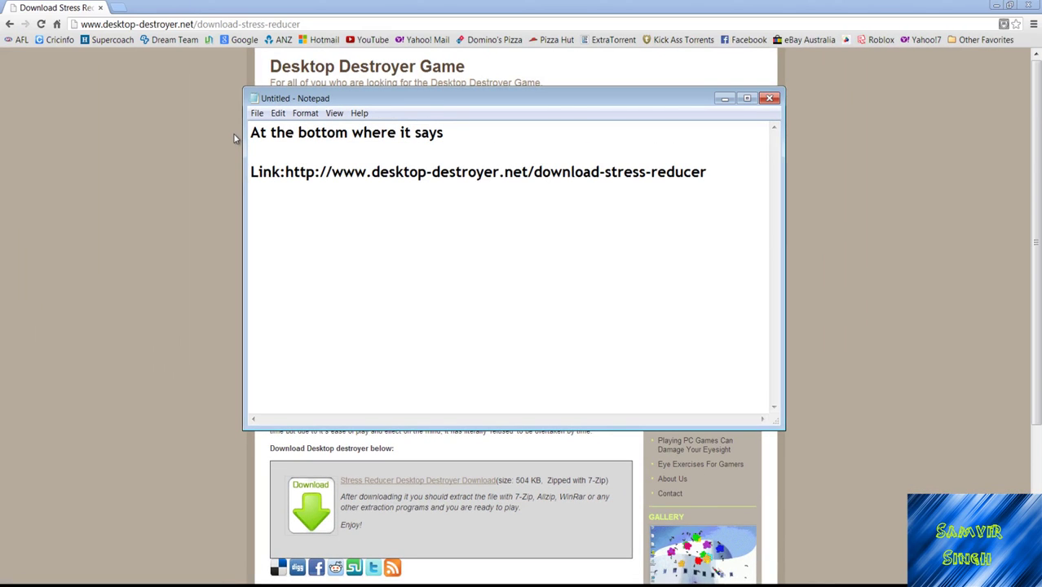
Complete the first line as: At the bottom where it says "Stress Reducer Desktop Destoryer Download" is where you want to click.
{"action": "type", "text": "e it says \"Stress Reducer"}
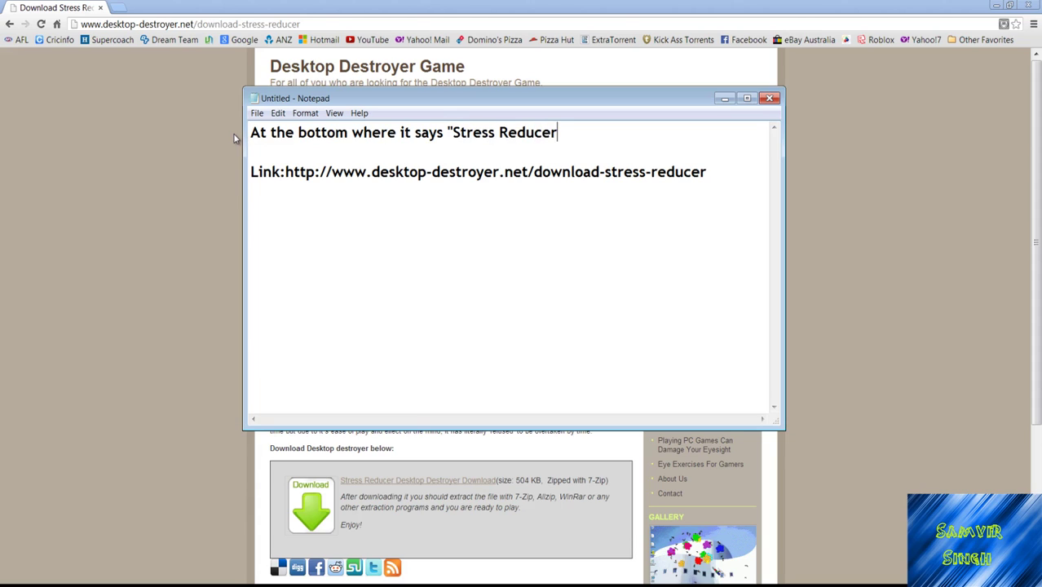
{"action": "type", "text": " Desktop Destoryer Downl"}
{"action": "key", "text": "BackSpace"}
{"action": "key", "text": "BackSpace"}
{"action": "key", "text": "BackSpace"}
{"action": "type", "text": "oad"}
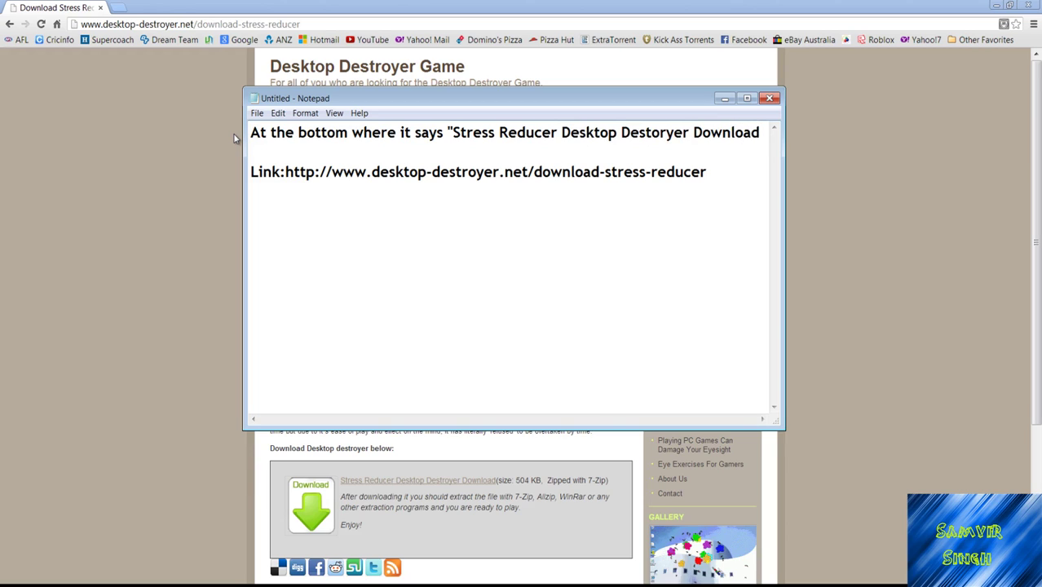
{"action": "type", "text": "\" i"}
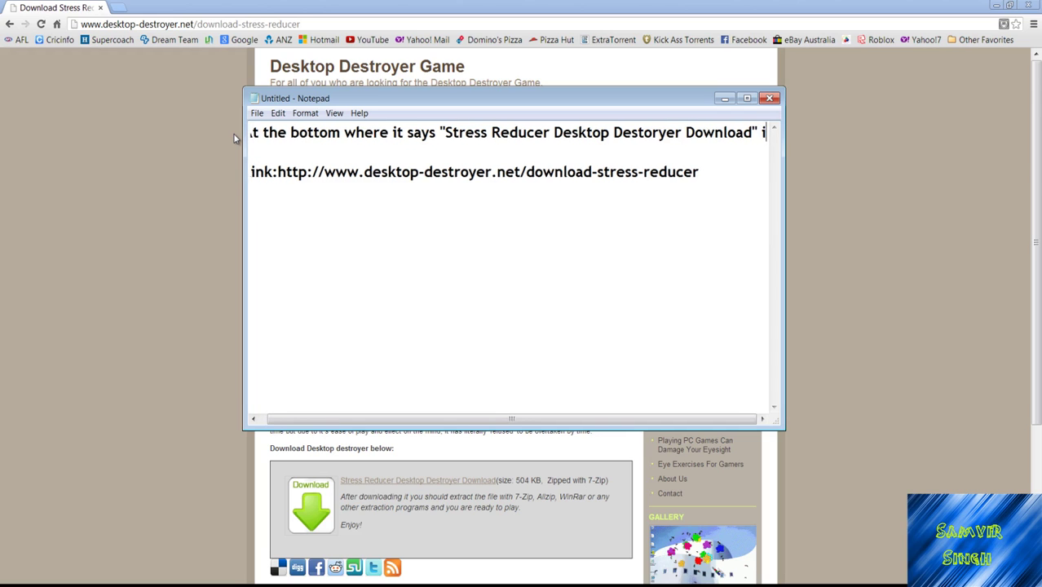
{"action": "type", "text": "s where ou"}
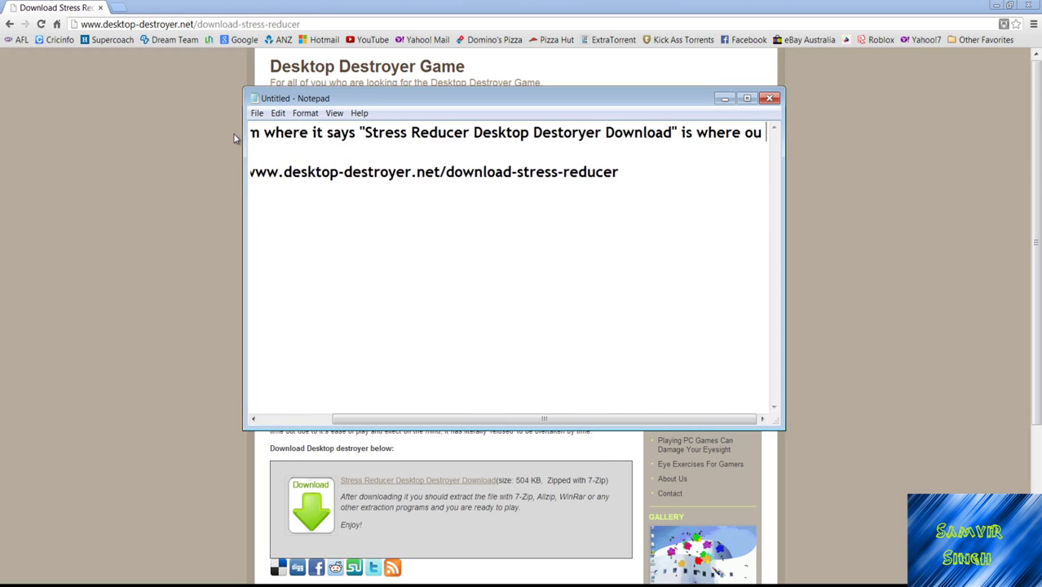
{"action": "type", "text": " want to click"}
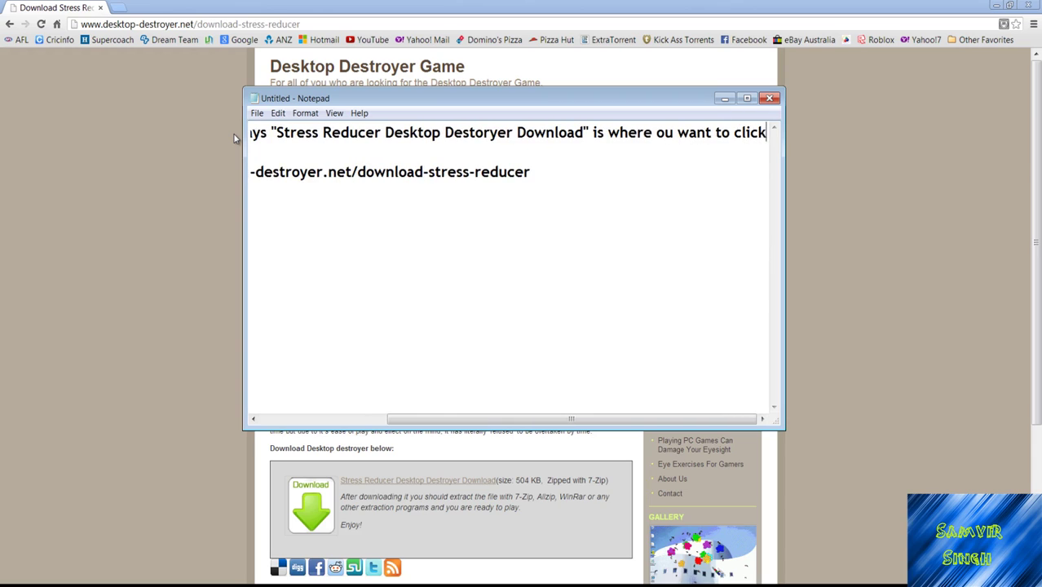
{"action": "left_click", "coordinate": [656, 133]}
{"action": "type", "text": "y"}
Delete the instruction line above the download link, leaving a blank line above the link.
{"action": "left_click", "coordinate": [756, 136]}
{"action": "key", "text": "Delete"}
{"action": "key", "text": "Delete"}
{"action": "key", "text": "Delete"}
{"action": "left_click_drag", "start_coordinate": [767, 136], "coordinate": [157, 124]}
{"action": "key", "text": "Delete"}
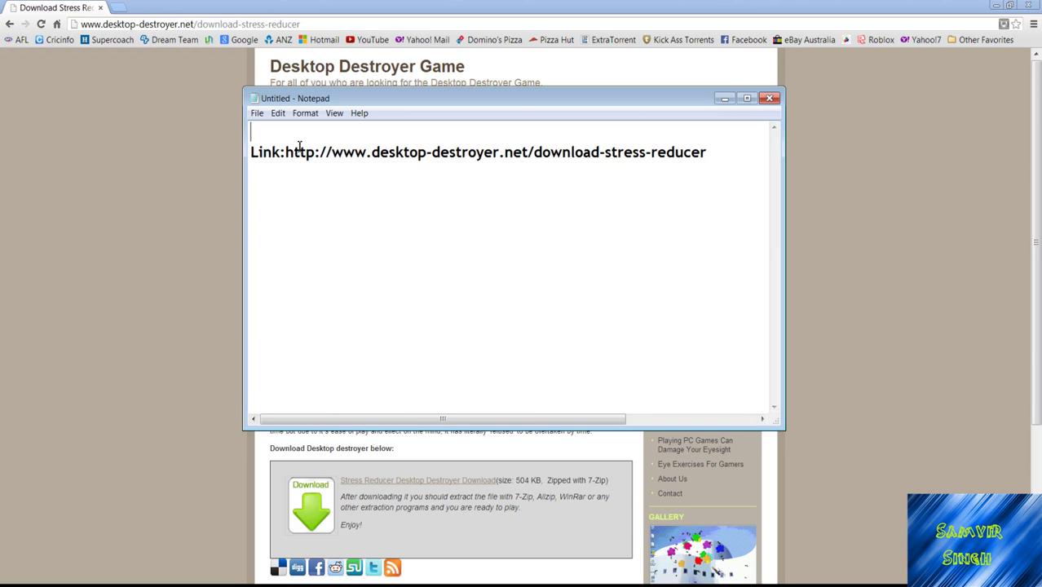
{"action": "key", "text": "Return"}
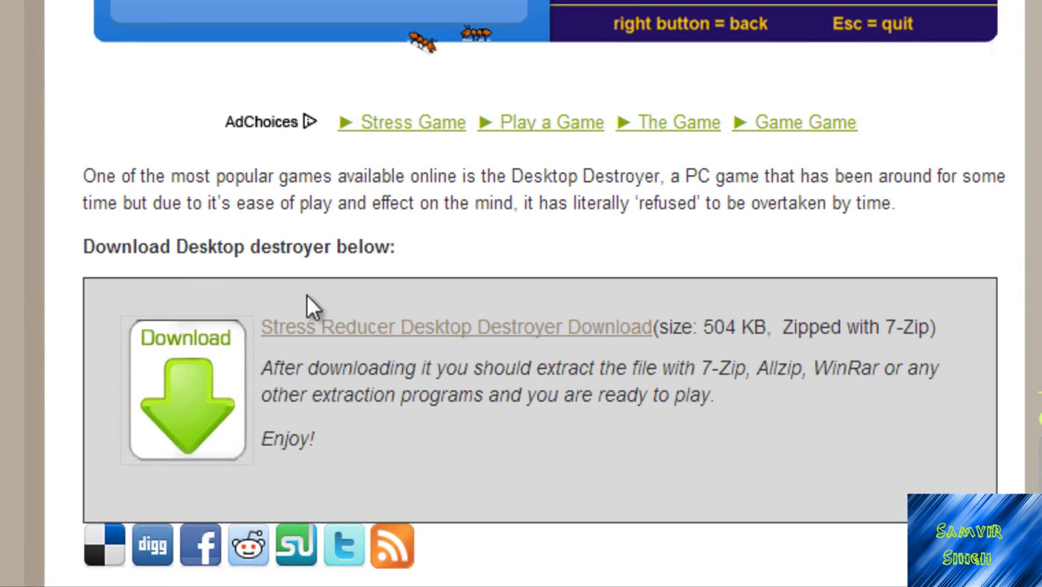
Start the Stress Reducer Desktop Destroyer download in the browser, and write "Save it anywhere" above the link in Notepad.
{"action": "left_click", "coordinate": [423, 330]}
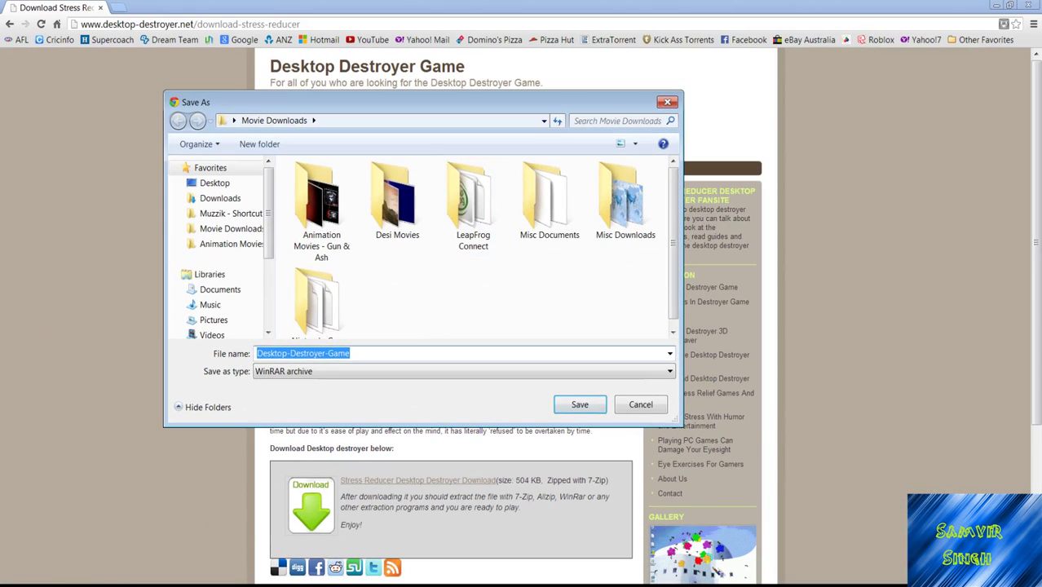
{"action": "key", "text": "alt+Tab"}
{"action": "type", "text": "Save it anywher"}
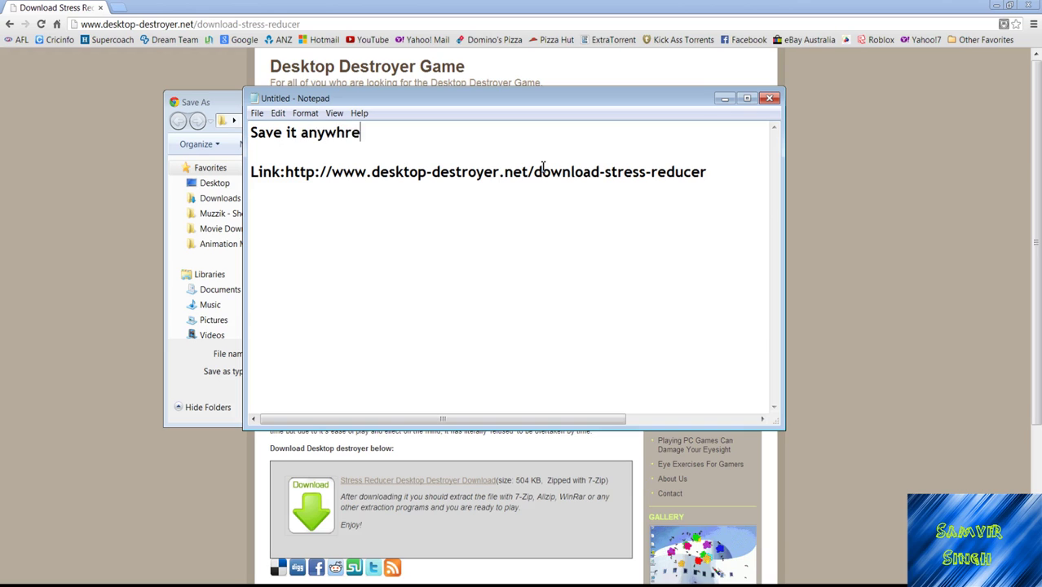
{"action": "type", "text": "e"}
Replace the "Save it anywhere" instruction with "Maybe Desktop".
{"action": "left_click_drag", "start_coordinate": [542, 166], "coordinate": [245, 137]}
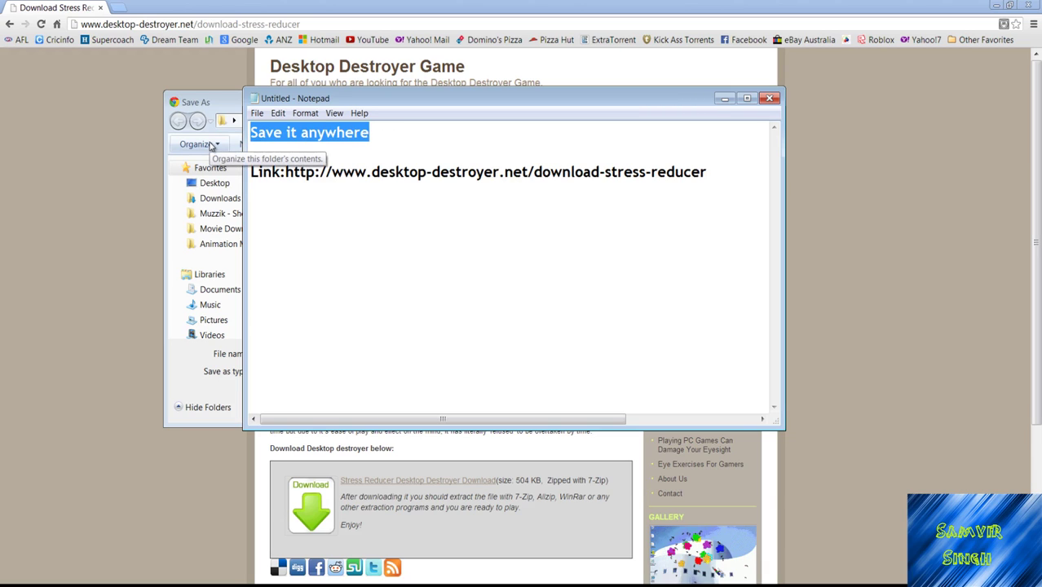
{"action": "type", "text": "Maybe Des"}
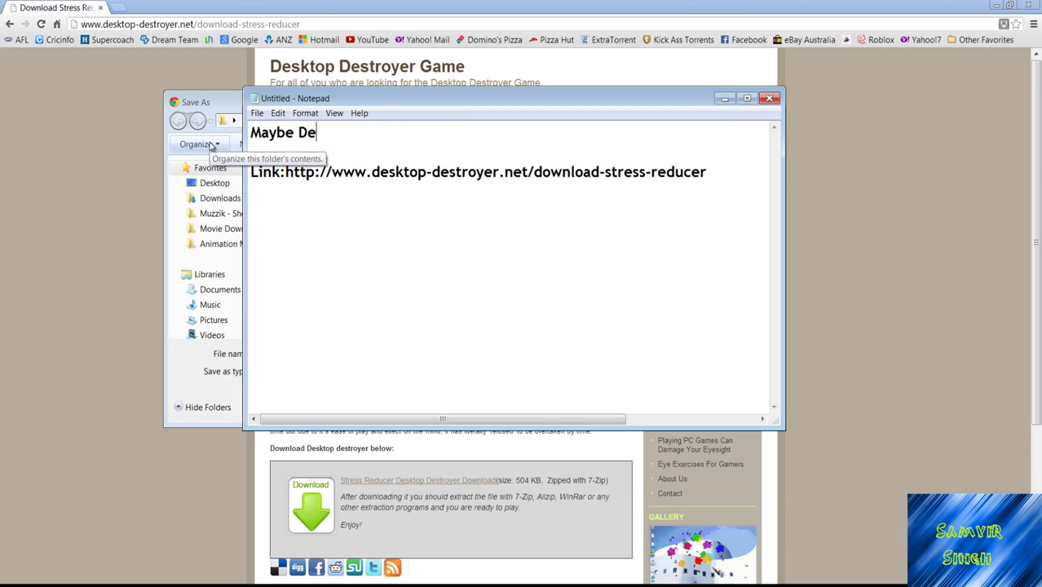
{"action": "type", "text": "k"}
{"action": "key", "text": "BackSpace"}
{"action": "type", "text": "sktop"}
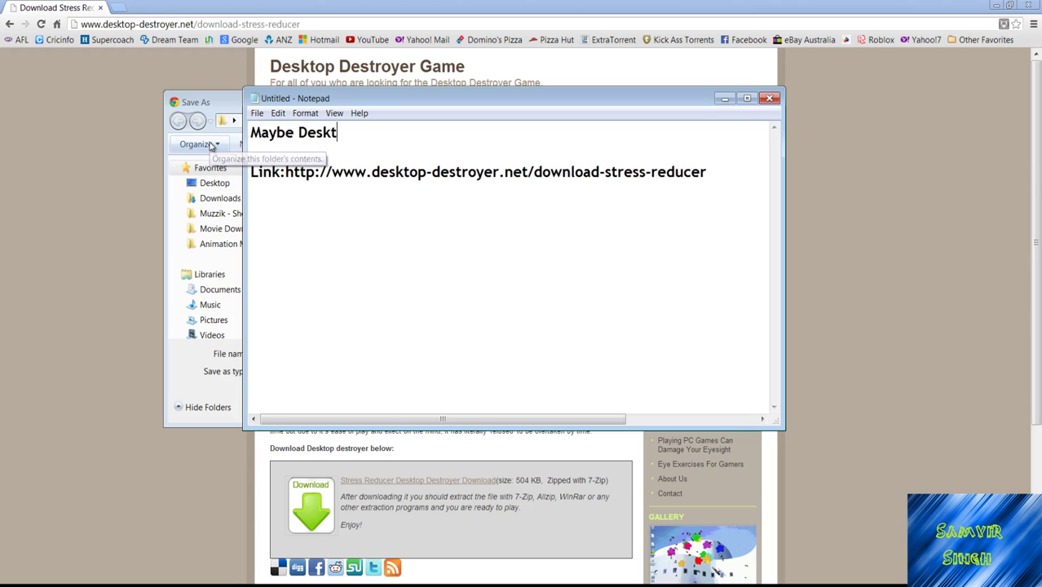
Save the download to the Desktop as the WinRAR archive Desktop-Destroyer-Game.
{"action": "left_click", "coordinate": [721, 101]}
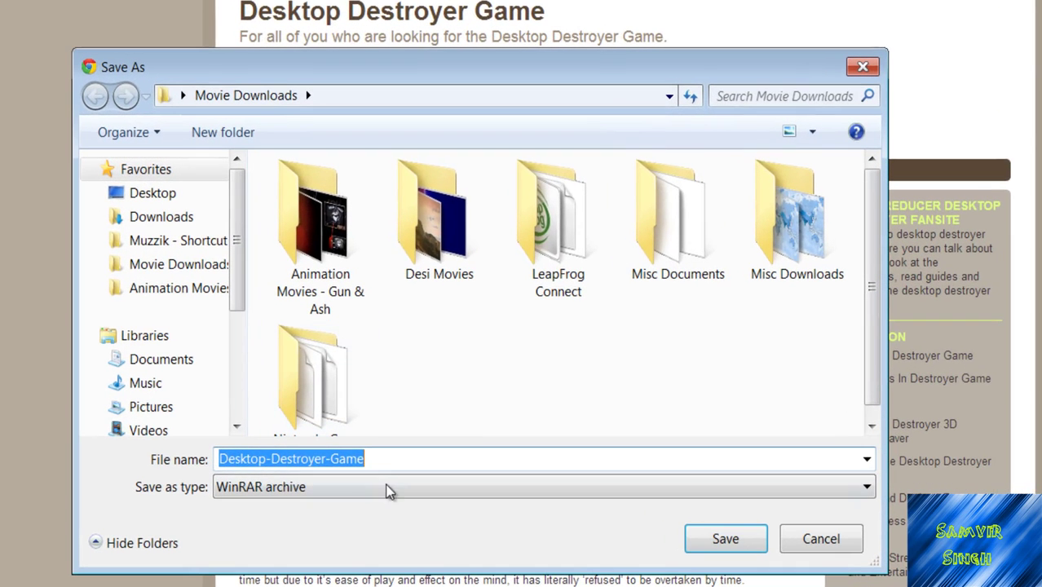
{"action": "left_click", "coordinate": [395, 460]}
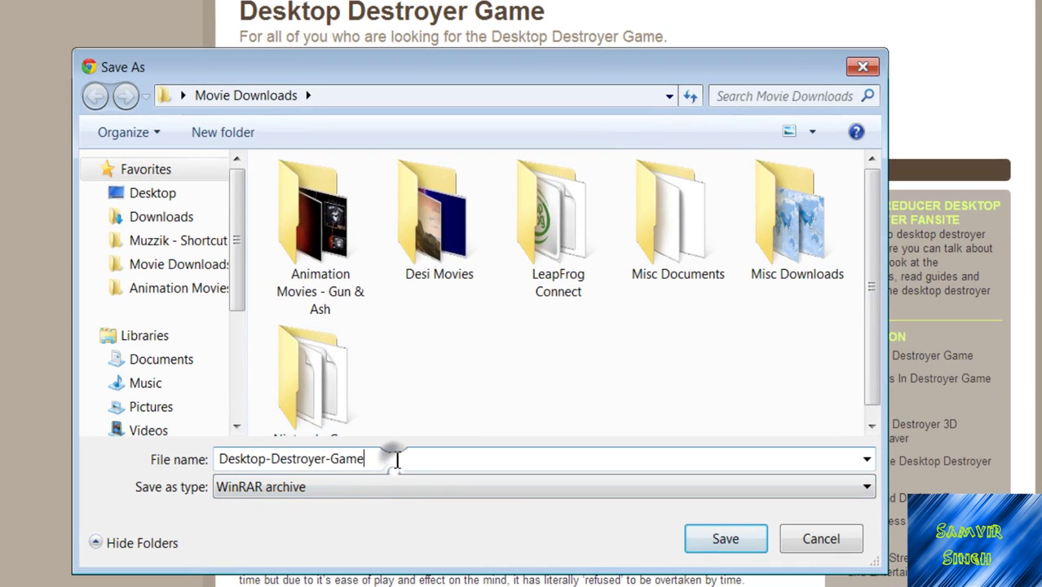
{"action": "left_click", "coordinate": [143, 193]}
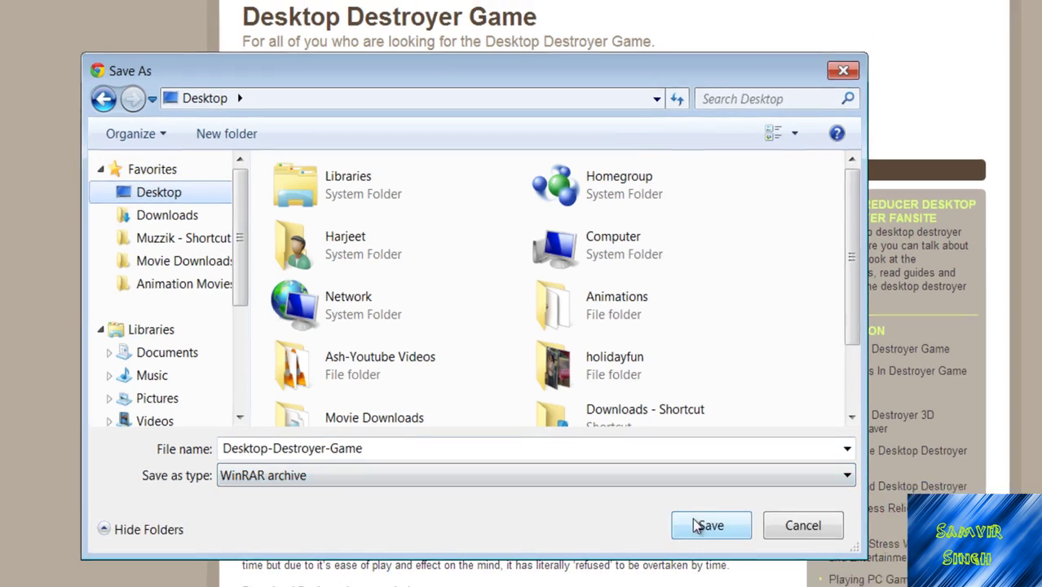
{"action": "left_click", "coordinate": [706, 526]}
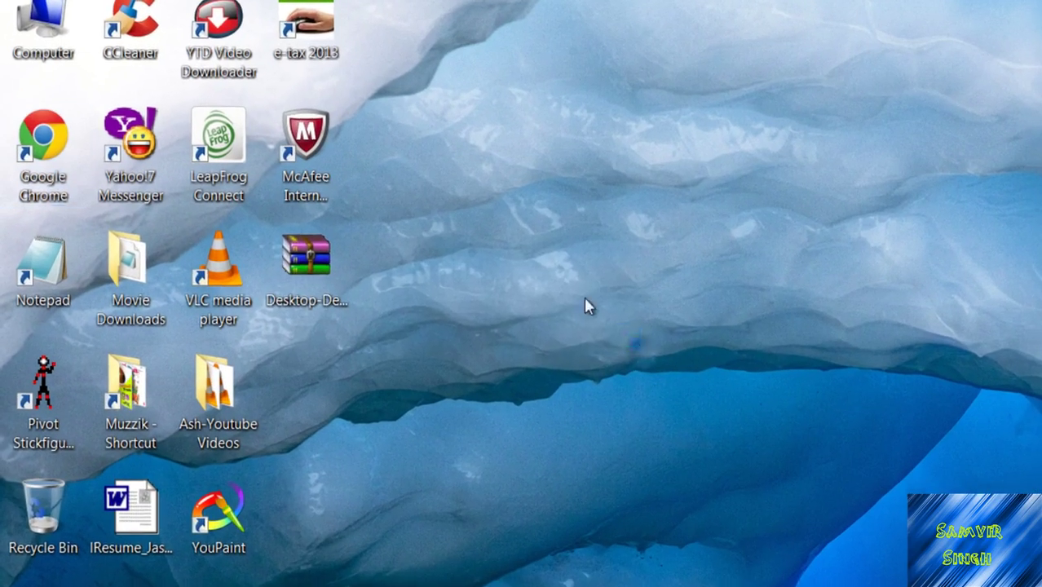
Replace the "Maybe Desktop" note in Notepad with "Now click on the icon with the books or WinRar Format".
{"action": "left_click_drag", "start_coordinate": [344, 251], "coordinate": [644, 350]}
{"action": "left_click", "coordinate": [502, 228]}
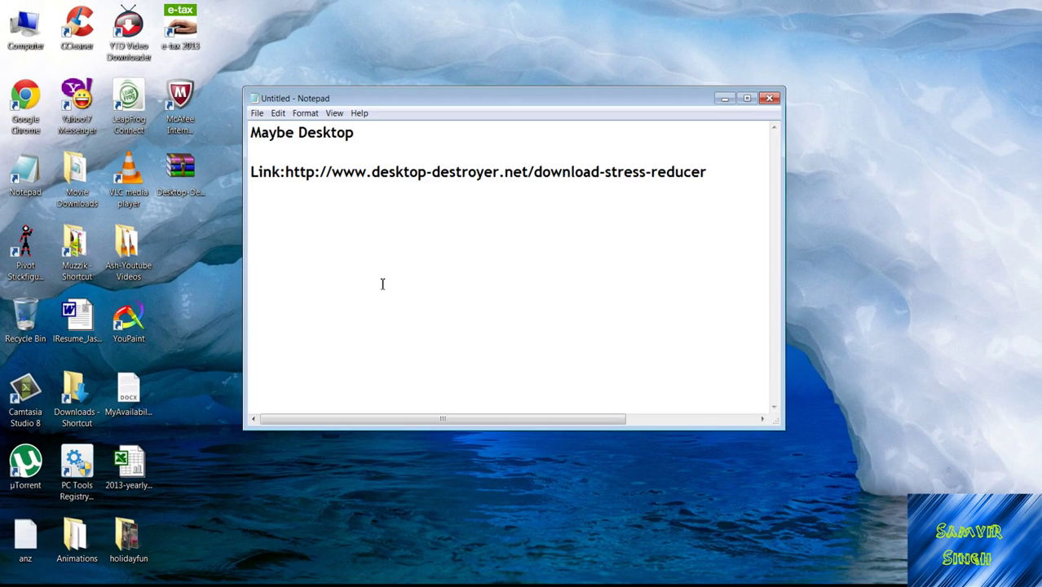
{"action": "key", "text": "BackSpace"}
{"action": "key", "text": "BackSpace"}
{"action": "key", "text": "BackSpace"}
{"action": "key", "text": "BackSpace"}
{"action": "key", "text": "BackSpace"}
{"action": "key", "text": "BackSpace"}
{"action": "key", "text": "BackSpace"}
{"action": "key", "text": "BackSpace"}
{"action": "key", "text": "BackSpace"}
{"action": "key", "text": "BackSpace"}
{"action": "key", "text": "BackSpace"}
{"action": "key", "text": "BackSpace"}
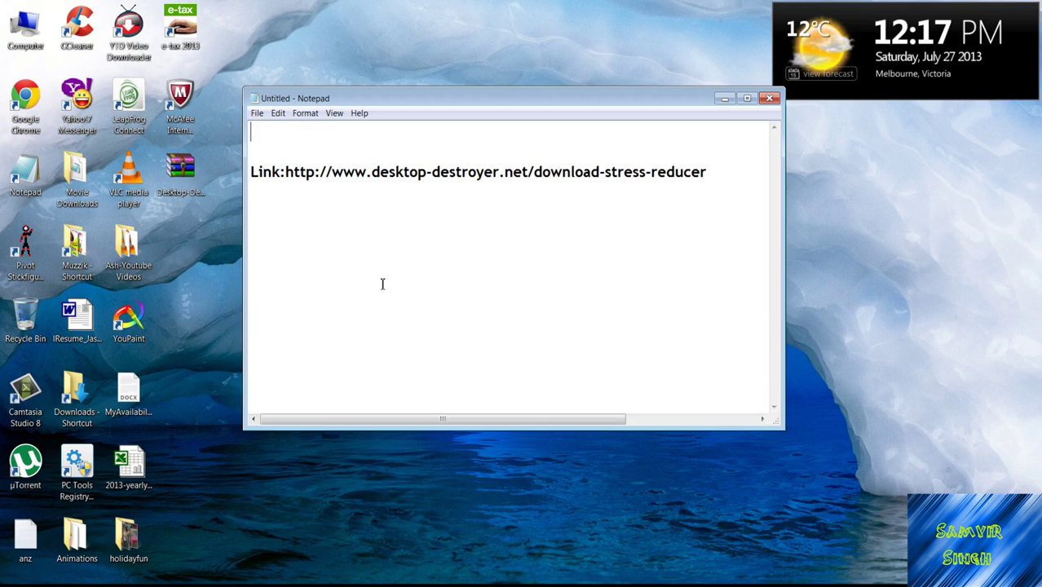
{"action": "type", "text": "Now click"}
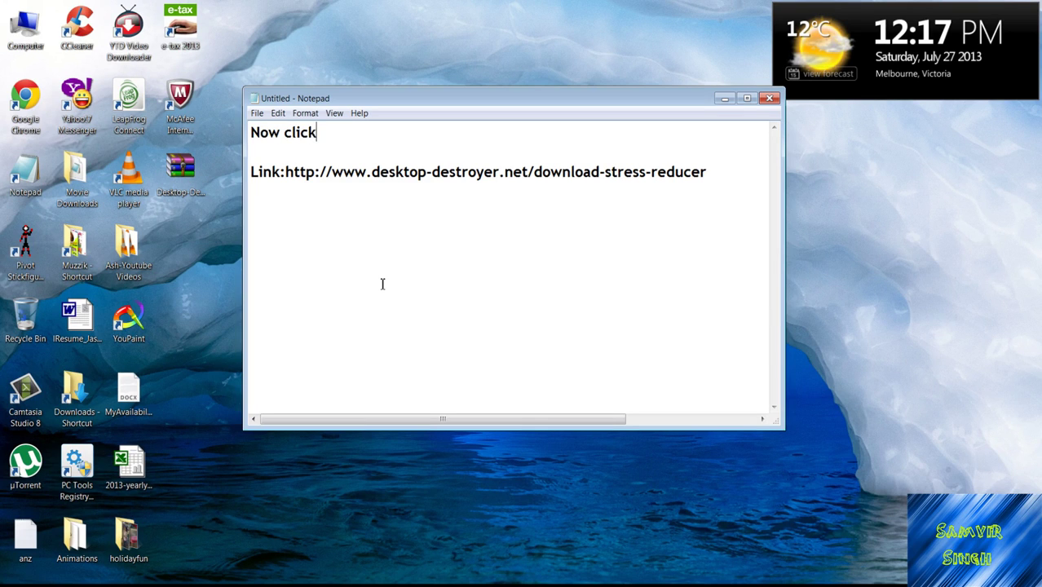
{"action": "type", "text": " on the ico"}
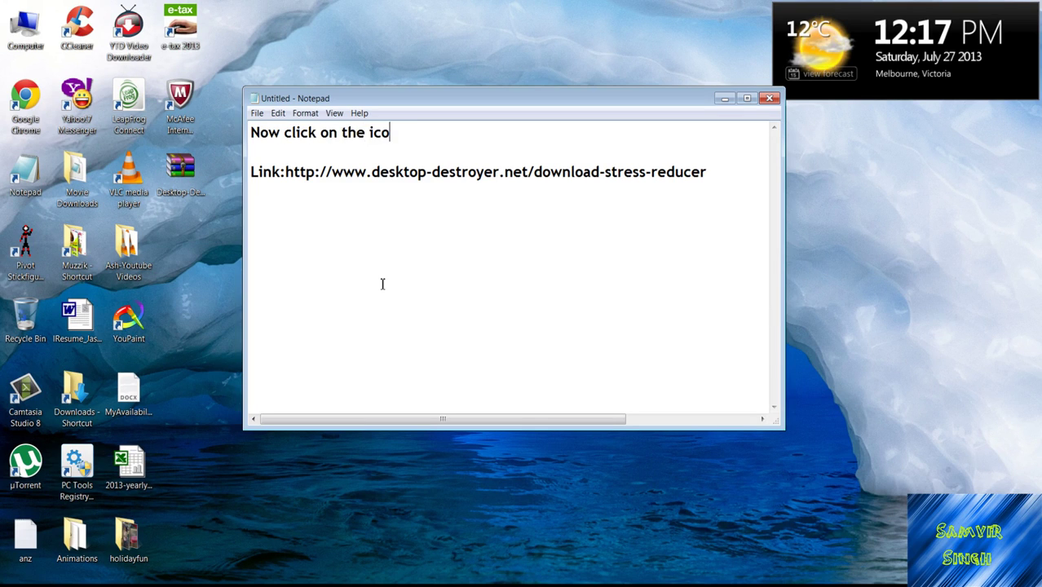
{"action": "type", "text": "nn  with the "}
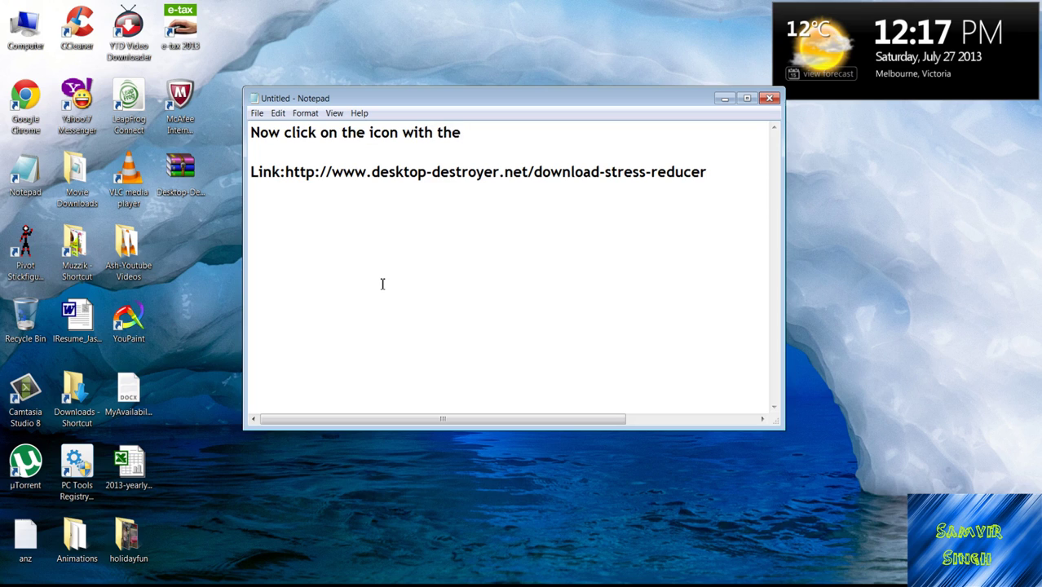
{"action": "type", "text": "books or Win"}
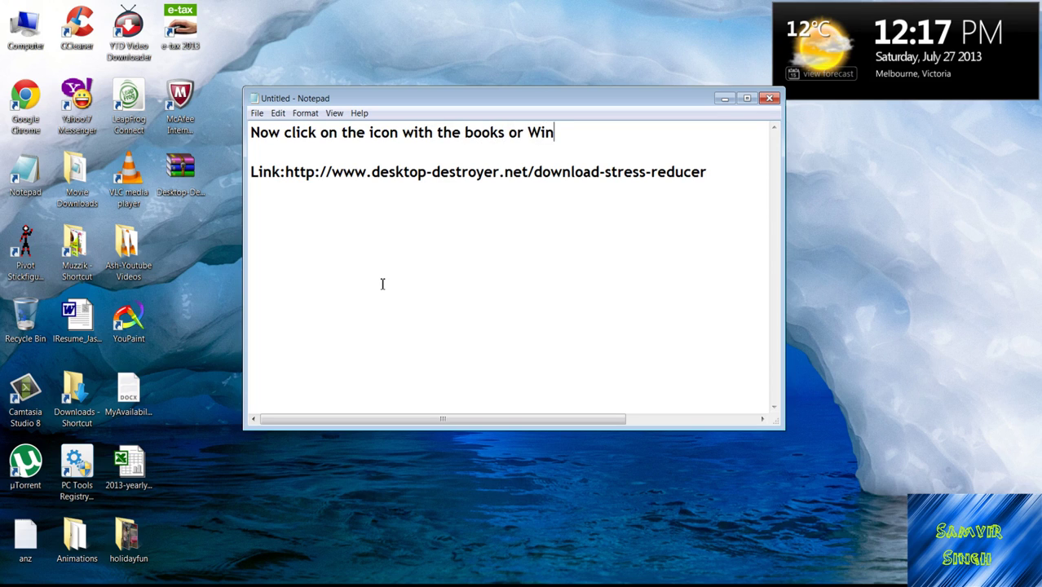
{"action": "type", "text": "Rar Format"}
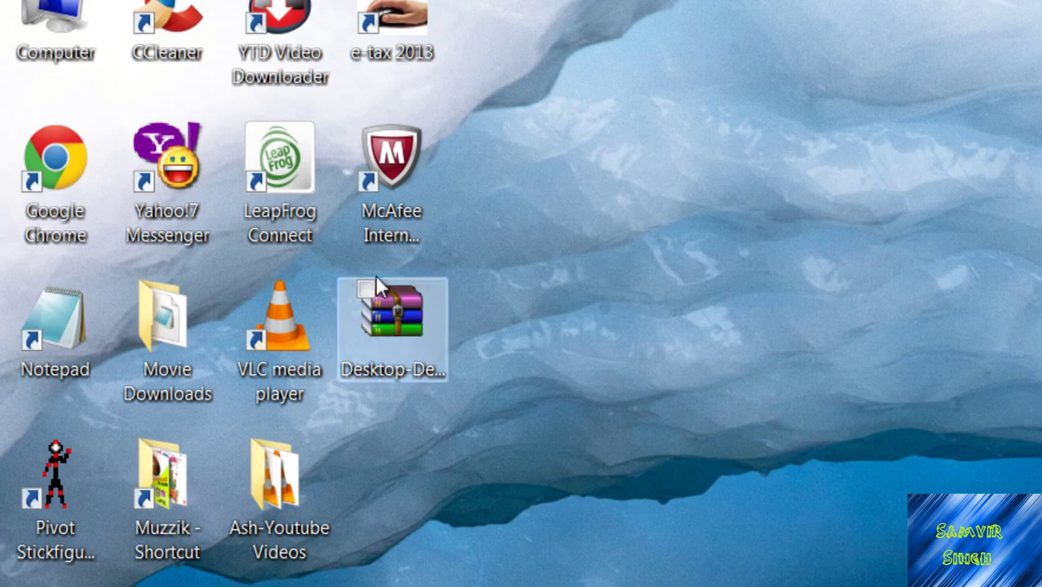
Open the downloaded Desktop-Destroyer-Game archive from the desktop in WinRAR, dismiss the licence reminder and move the window lower.
{"action": "double_click", "coordinate": [393, 322]}
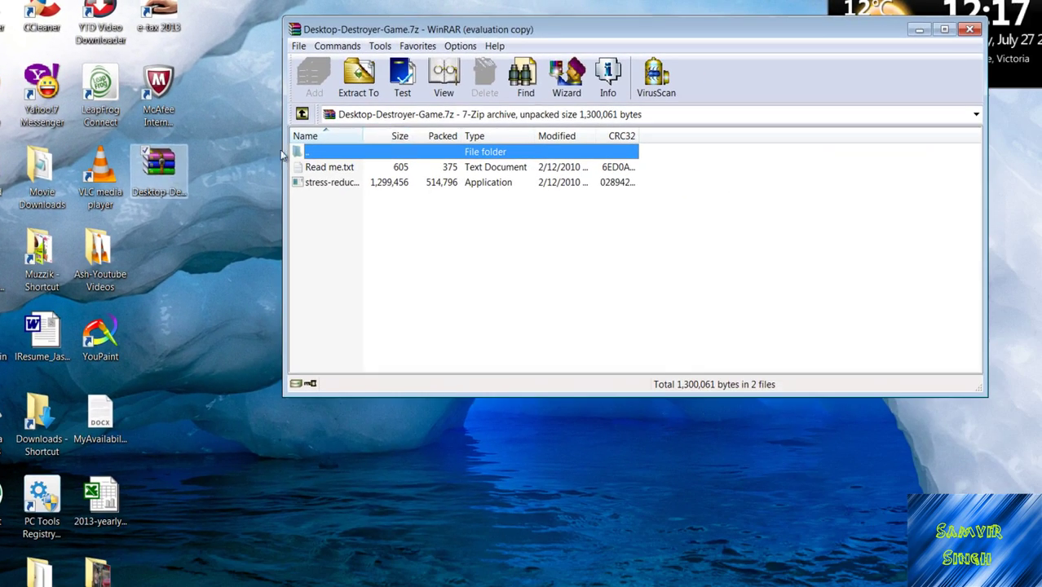
{"action": "left_click_drag", "start_coordinate": [531, 26], "coordinate": [508, 38]}
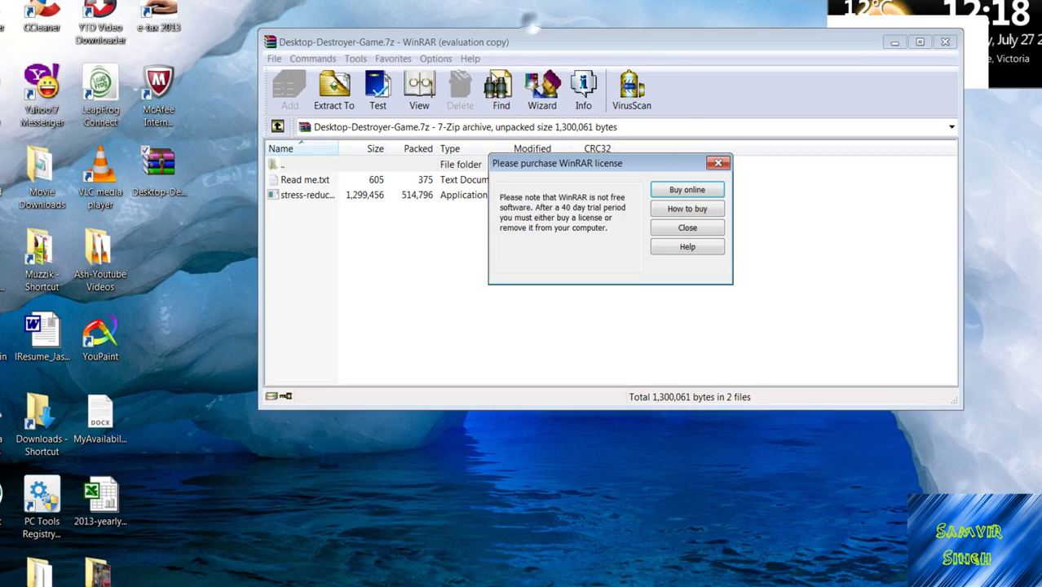
{"action": "left_click", "coordinate": [716, 162]}
{"action": "left_click_drag", "start_coordinate": [624, 52], "coordinate": [560, 153]}
{"action": "left_click", "coordinate": [466, 312]}
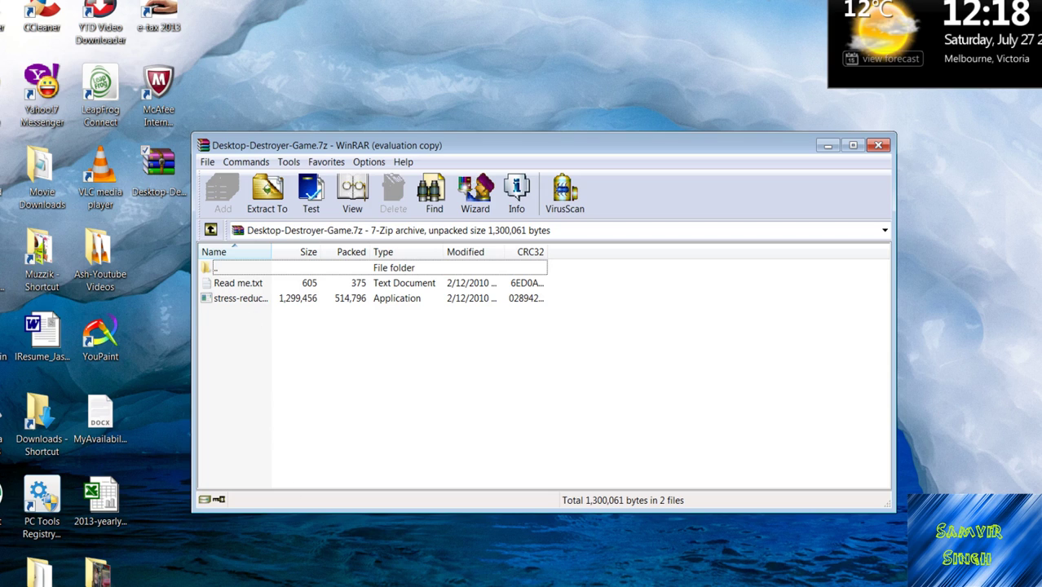
Switch to Notepad and replace the instruction above the link with "Click on the application here".
{"action": "left_click", "coordinate": [164, 586]}
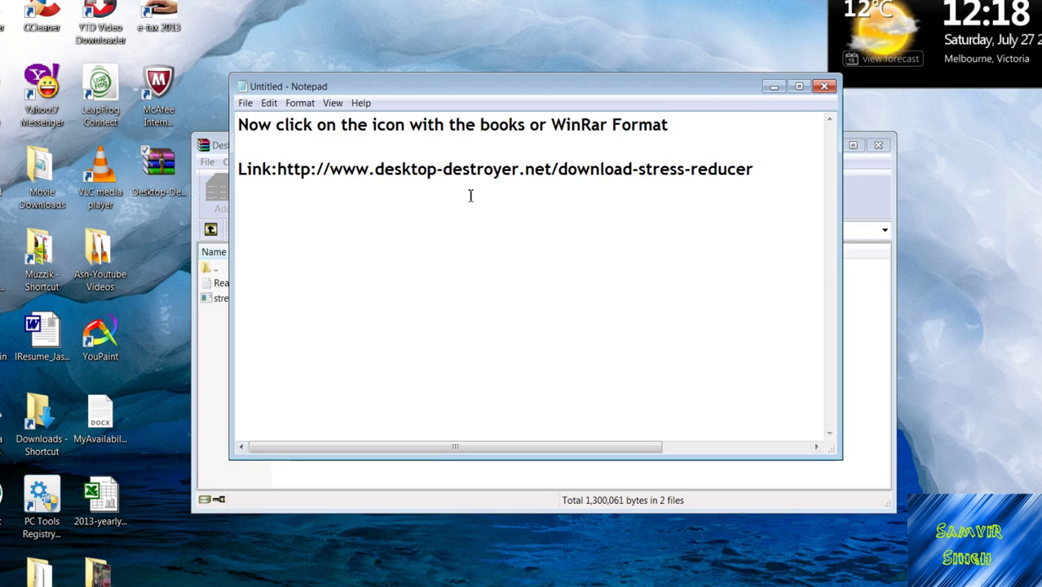
{"action": "left_click_drag", "start_coordinate": [259, 147], "coordinate": [222, 124]}
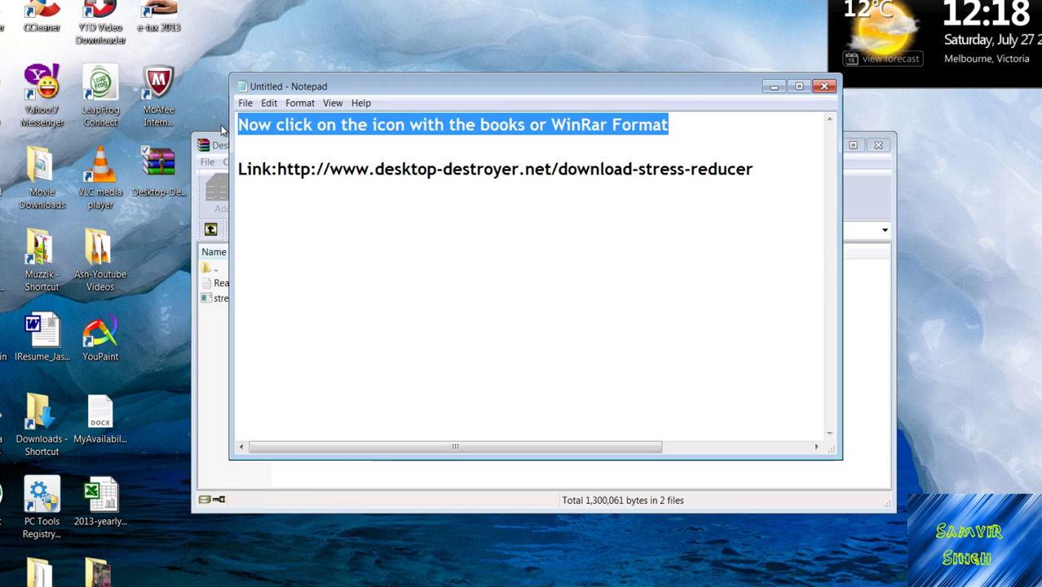
{"action": "type", "text": "Click on the "}
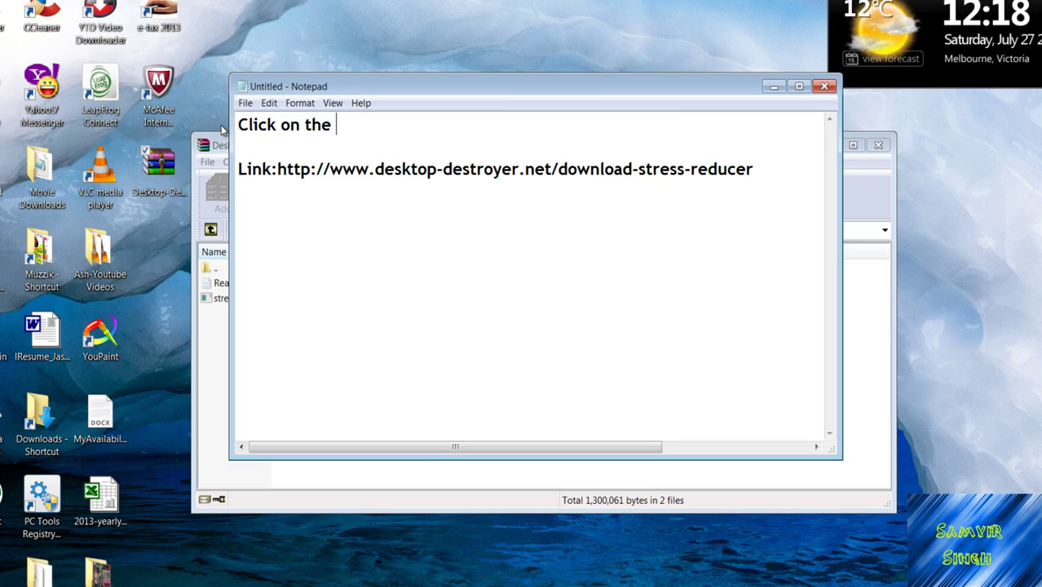
{"action": "type", "text": "application here"}
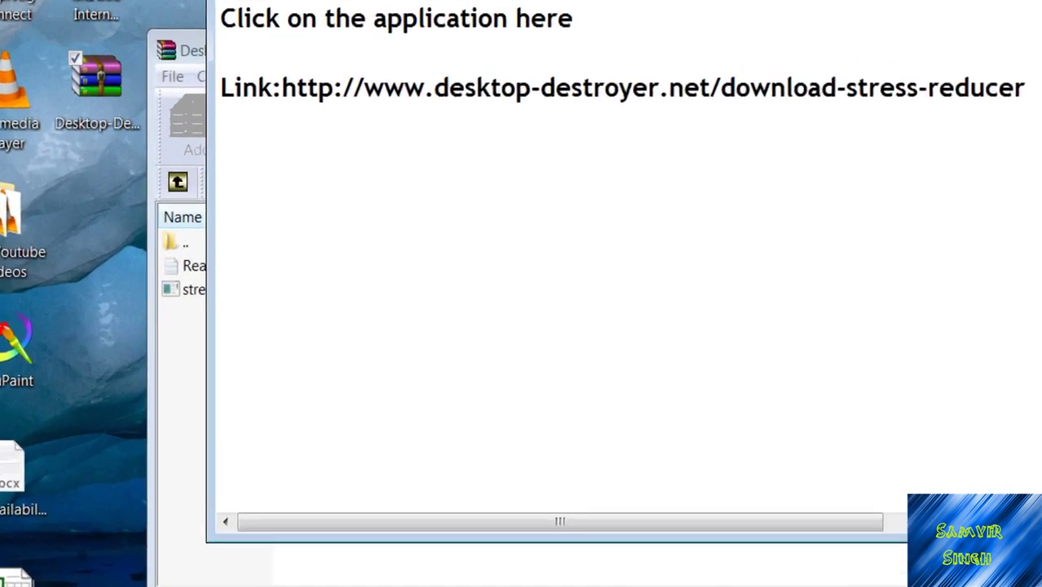
Minimize the note and select the stress-reducer application in the archive's file list.
{"action": "left_click", "coordinate": [774, 87]}
{"action": "left_click", "coordinate": [243, 298]}
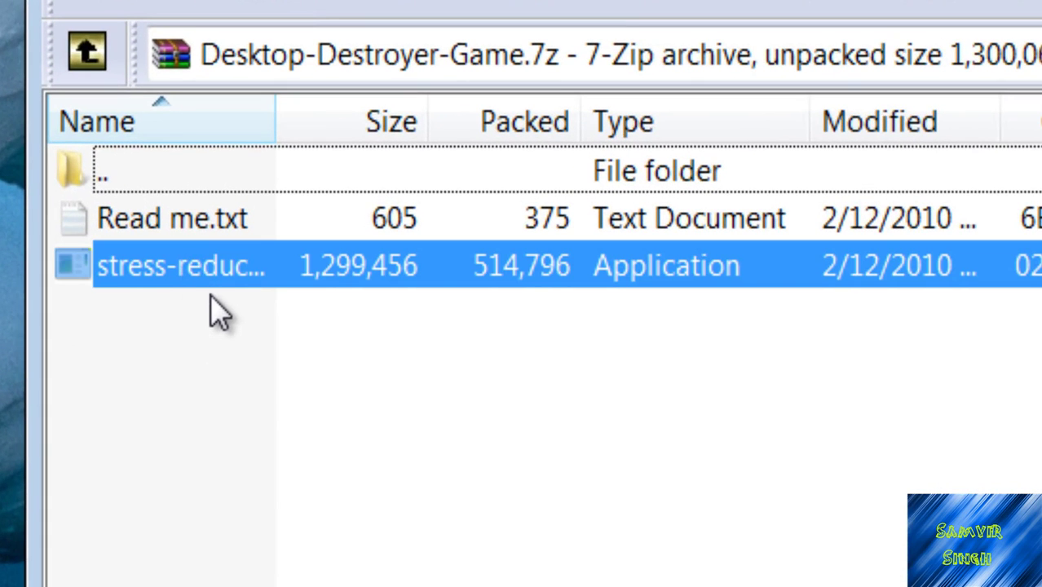
{"action": "double_click", "coordinate": [210, 279]}
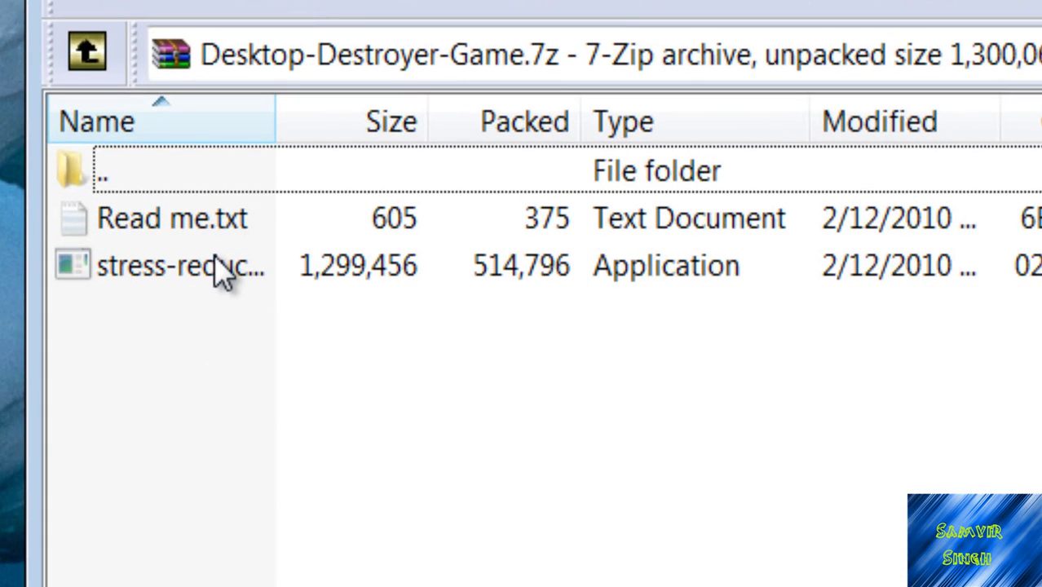
{"action": "left_click", "coordinate": [250, 274]}
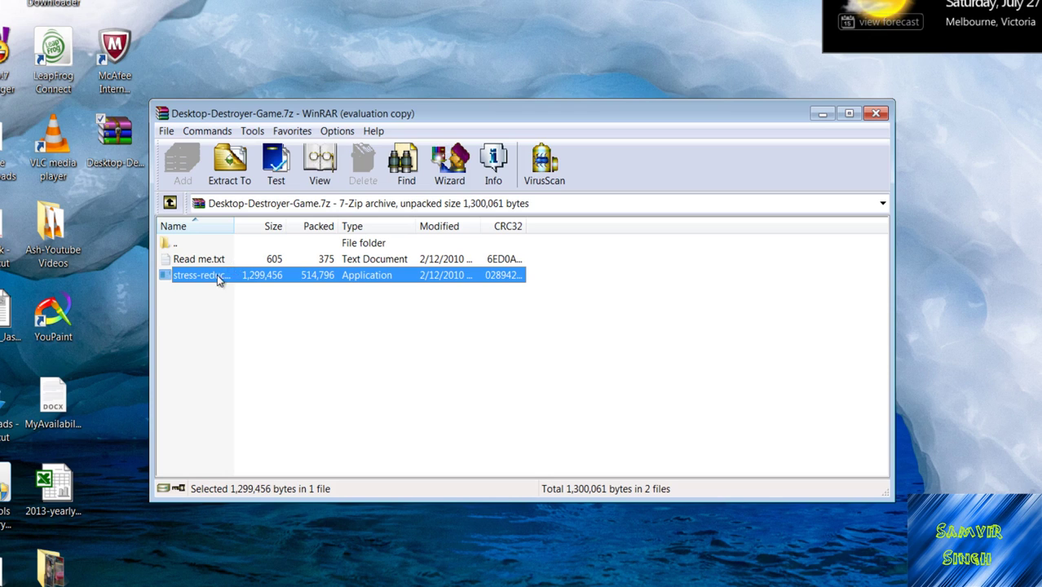
Switch to Notepad and replace the instruction above the link with "and on the top bar select "Extract To"".
{"action": "key", "text": "alt+Tab"}
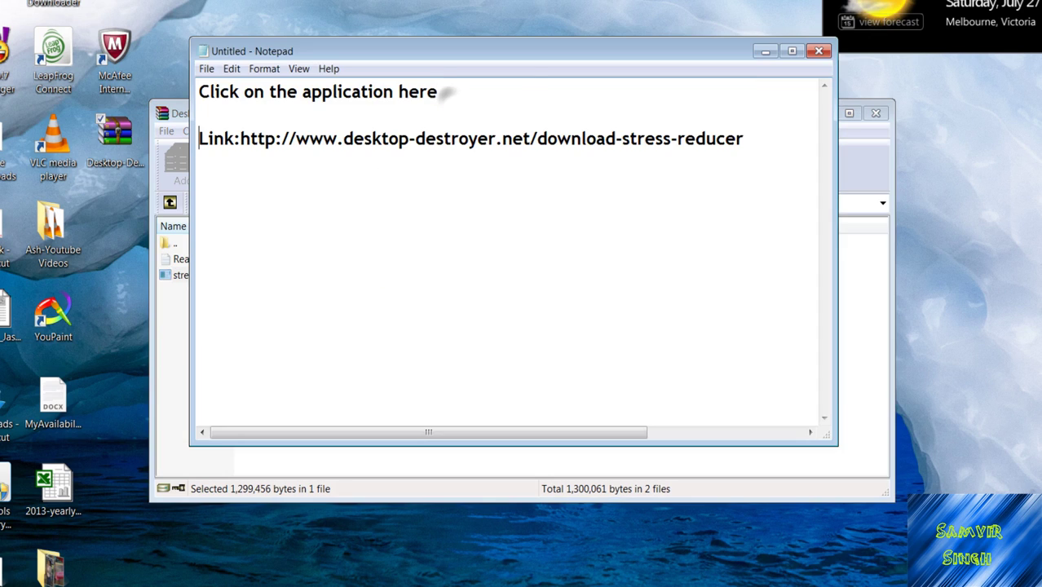
{"action": "left_click_drag", "start_coordinate": [434, 90], "coordinate": [201, 93]}
{"action": "type", "text": "and "}
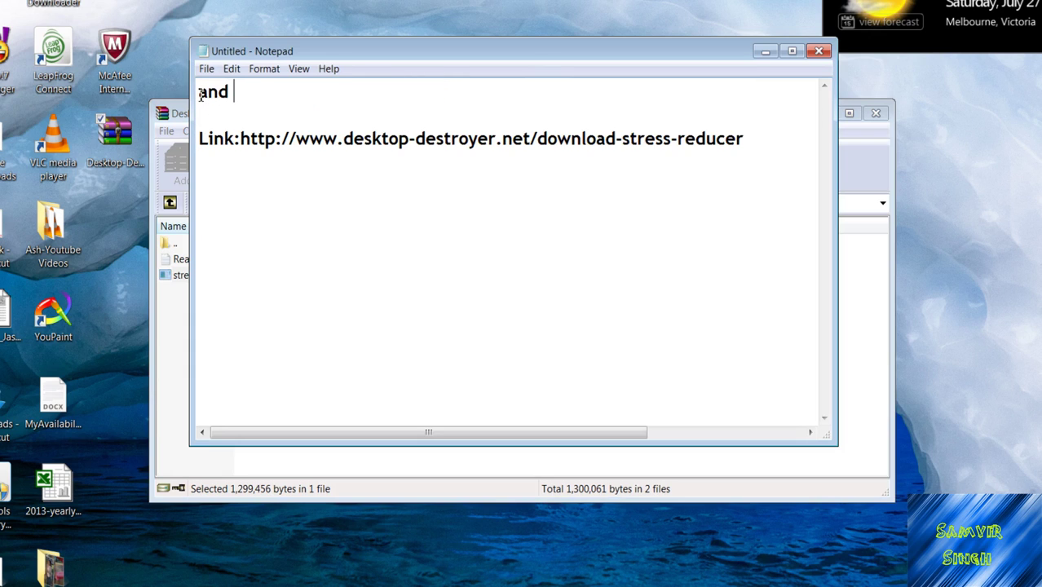
{"action": "type", "text": "on the ti"}
{"action": "key", "text": "BackSpace"}
{"action": "type", "text": "o"}
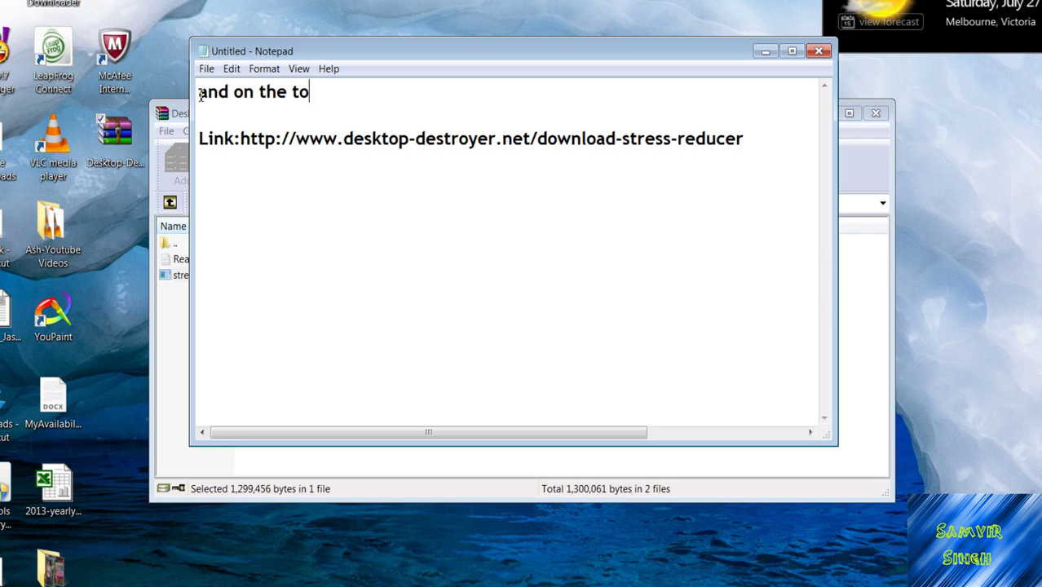
{"action": "type", "text": "[ bar select "}
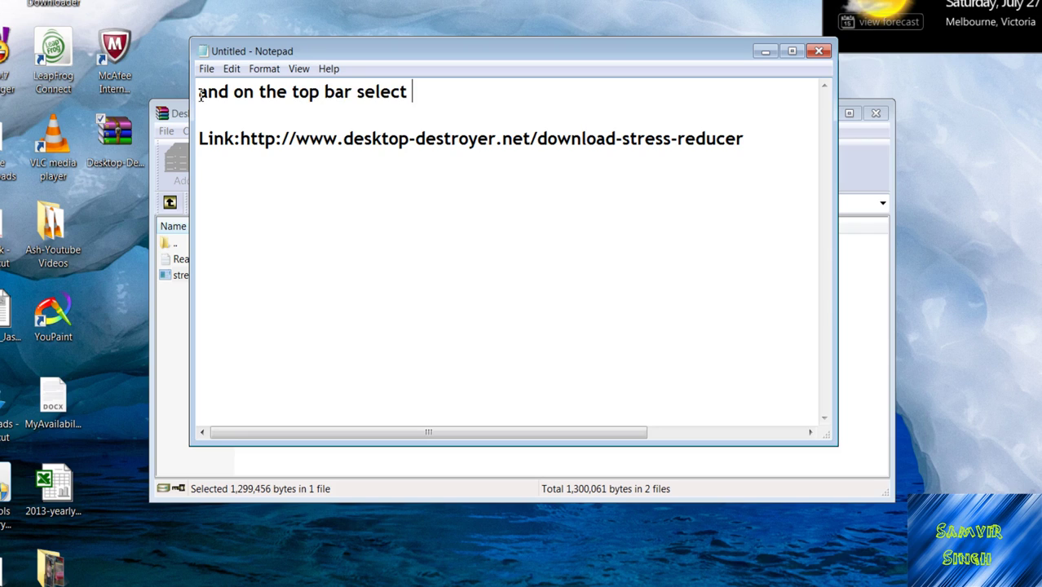
{"action": "type", "text": "\"Extract To"}
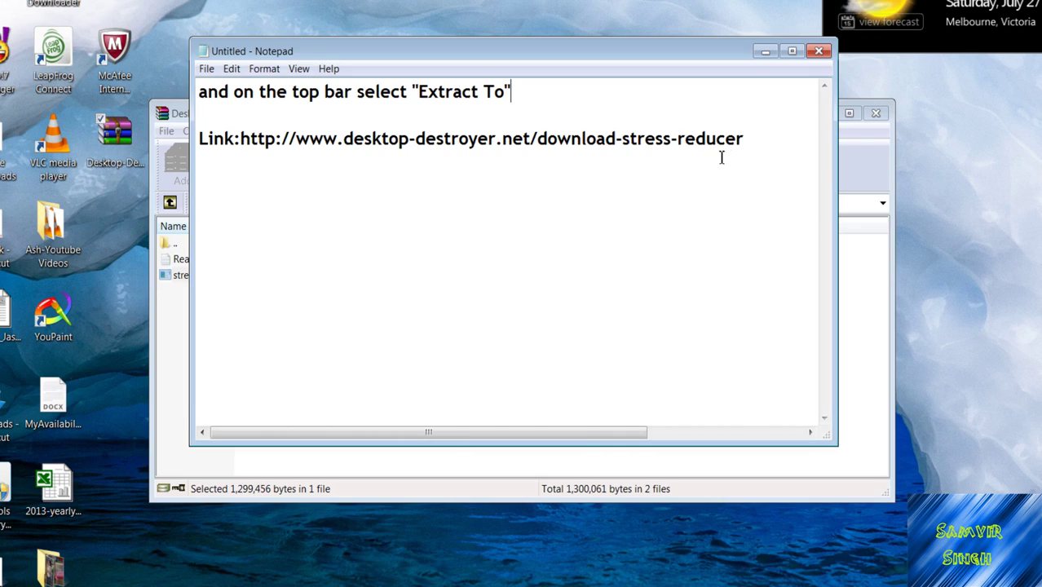
Minimize the note and open the extraction options for the archive's stress-reducer application.
{"action": "left_click", "coordinate": [757, 52]}
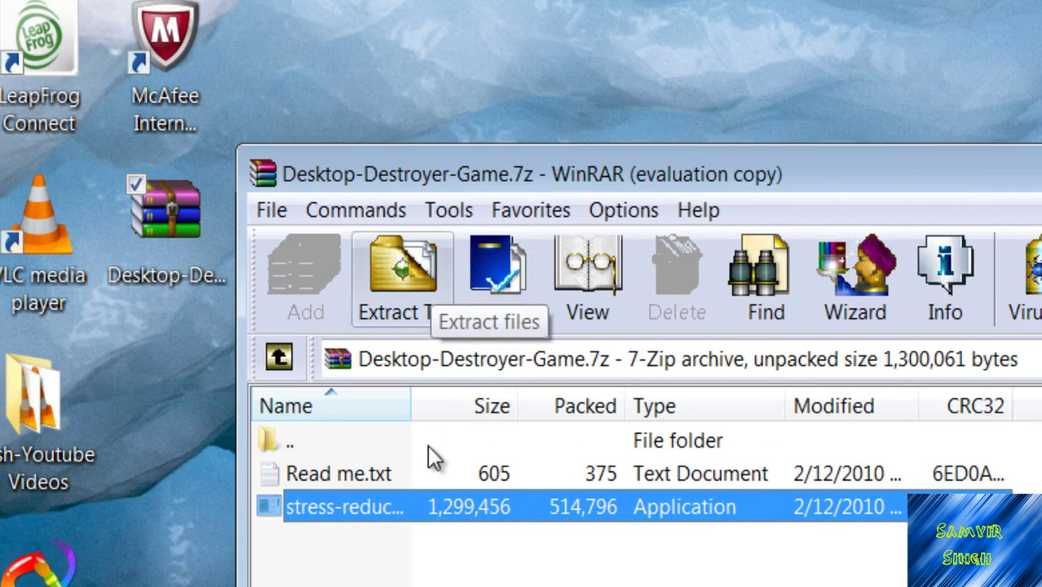
{"action": "left_click", "coordinate": [386, 507]}
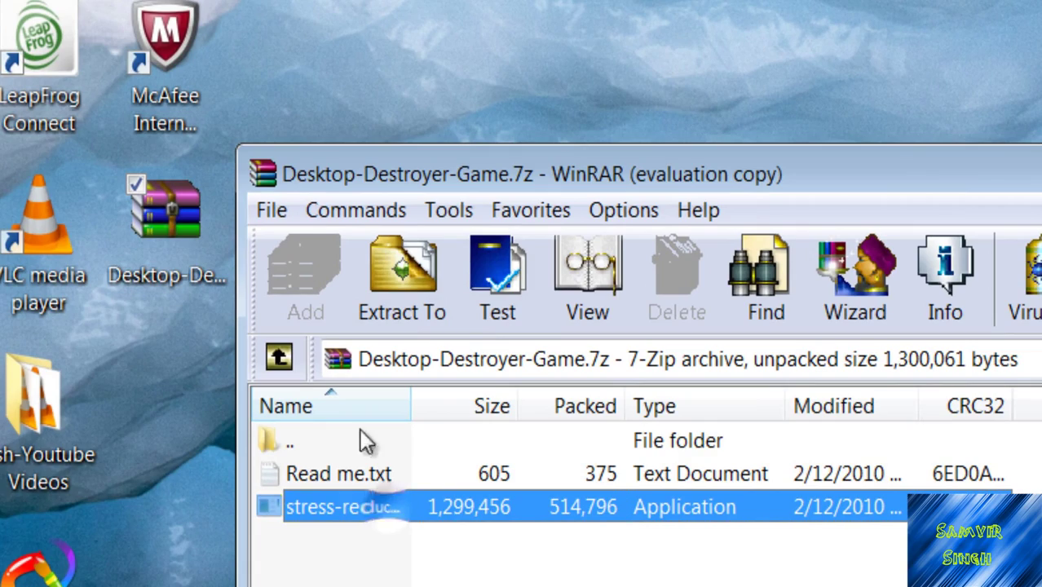
{"action": "left_click", "coordinate": [381, 275]}
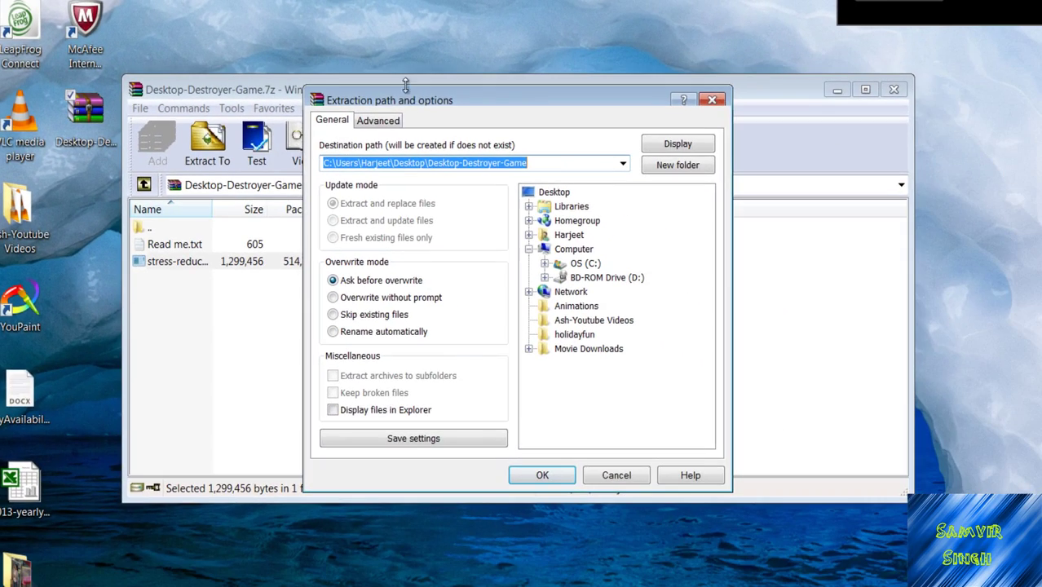
Bring Notepad back and arrange it side by side with the Extraction path and options dialog.
{"action": "left_click_drag", "start_coordinate": [399, 101], "coordinate": [369, 113]}
{"action": "key", "text": "alt+Tab"}
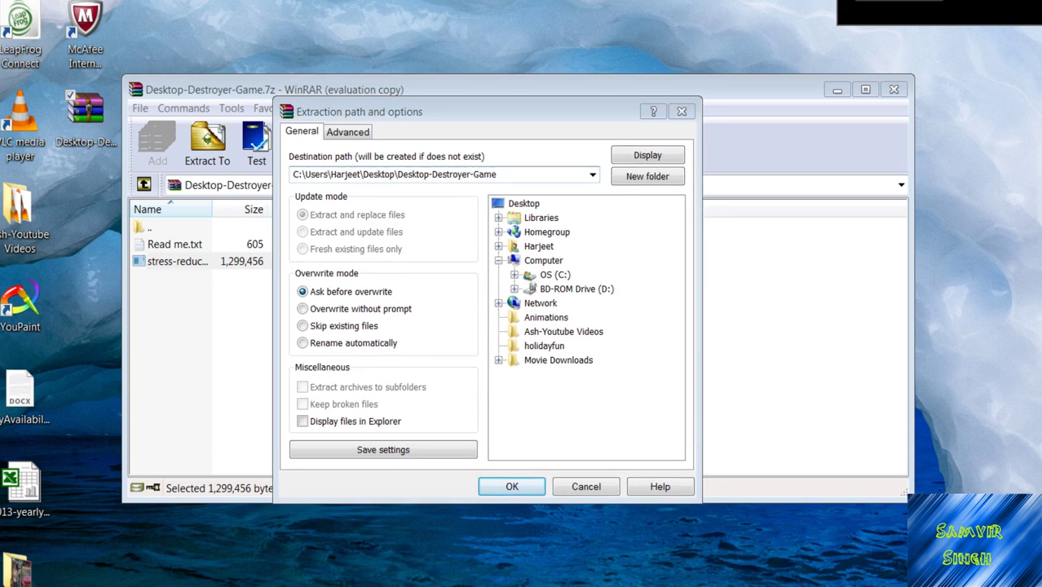
{"action": "left_click_drag", "start_coordinate": [435, 26], "coordinate": [725, 100]}
{"action": "left_click", "coordinate": [367, 106]}
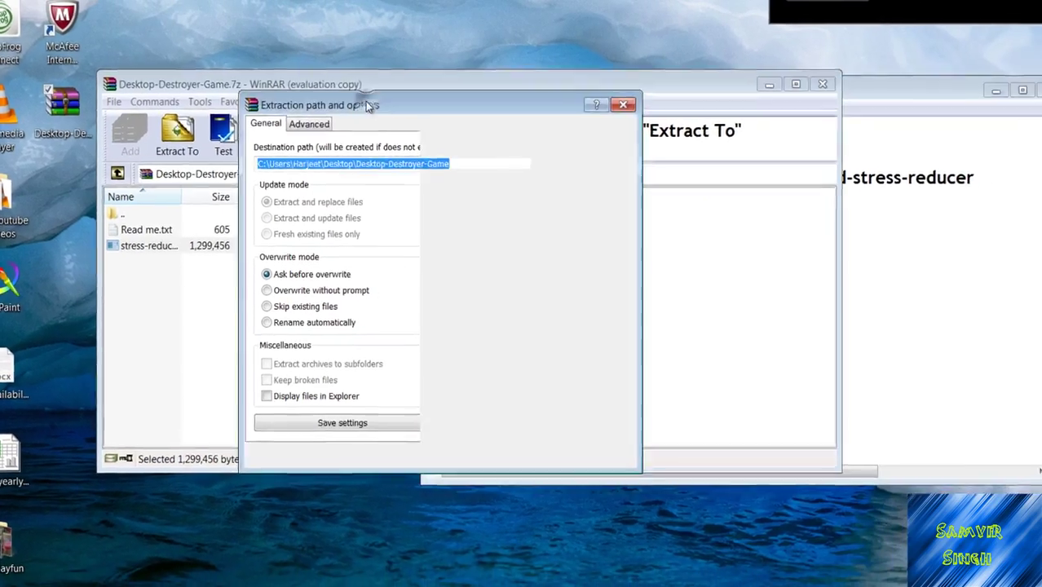
{"action": "left_click_drag", "start_coordinate": [367, 106], "coordinate": [80, 75]}
{"action": "left_click", "coordinate": [898, 87]}
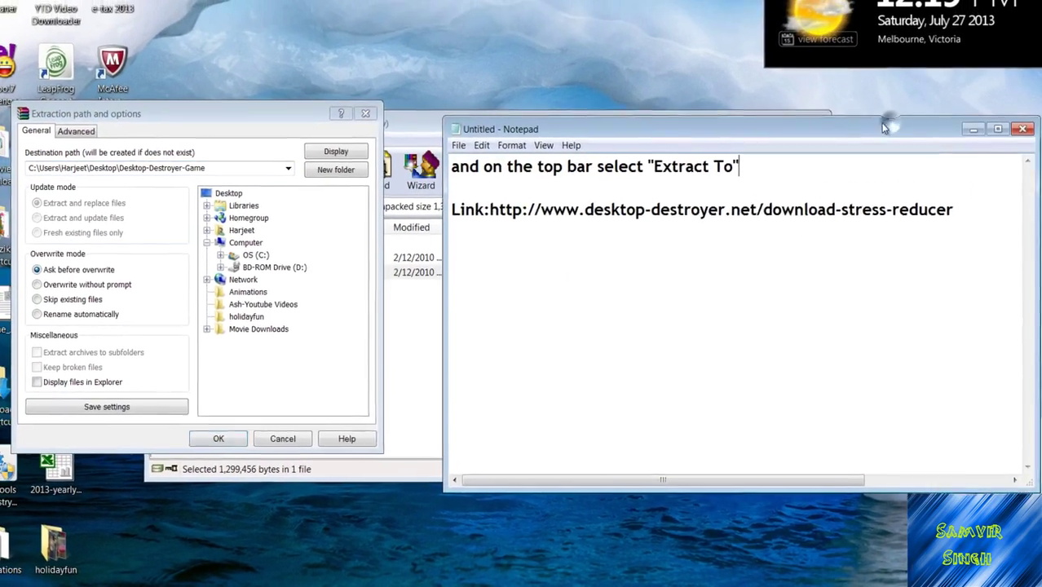
{"action": "left_click_drag", "start_coordinate": [884, 126], "coordinate": [843, 112]}
Replace the "Extract To" instruction in the note with "Now save it anywhere you want to on the side section".
{"action": "left_click_drag", "start_coordinate": [745, 155], "coordinate": [472, 156]}
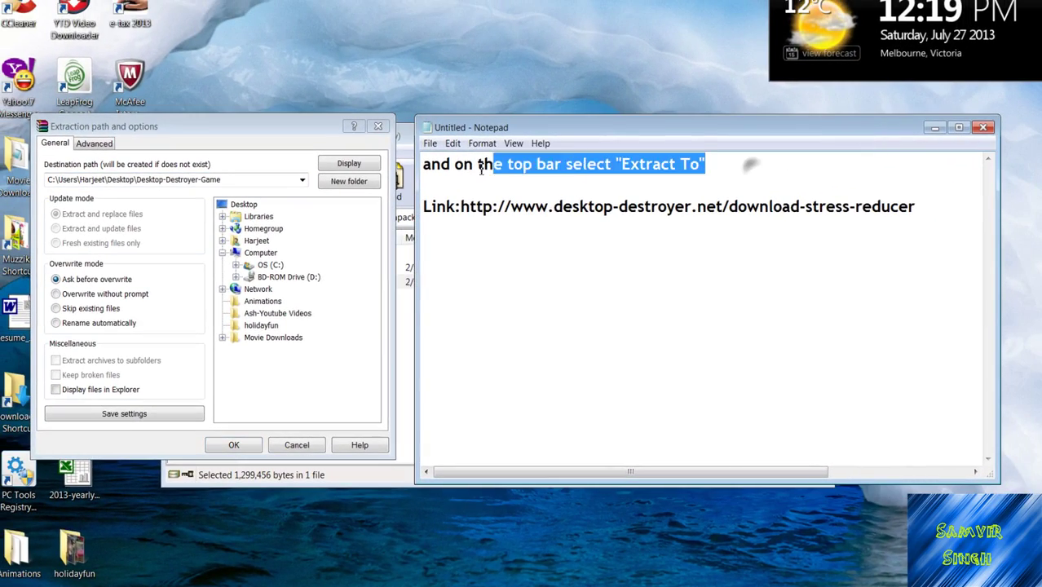
{"action": "left_click", "coordinate": [430, 172]}
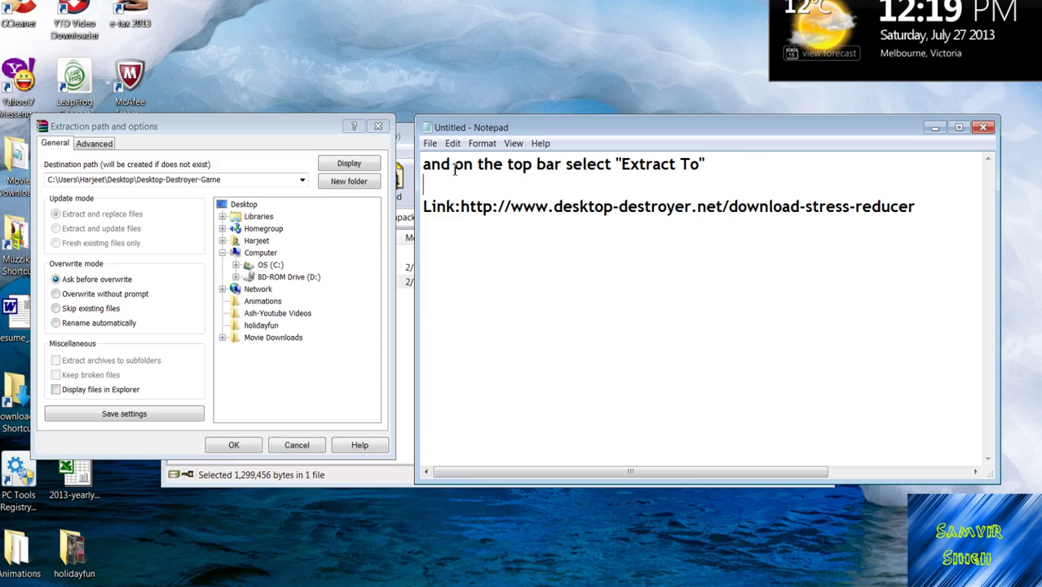
{"action": "left_click", "coordinate": [431, 164]}
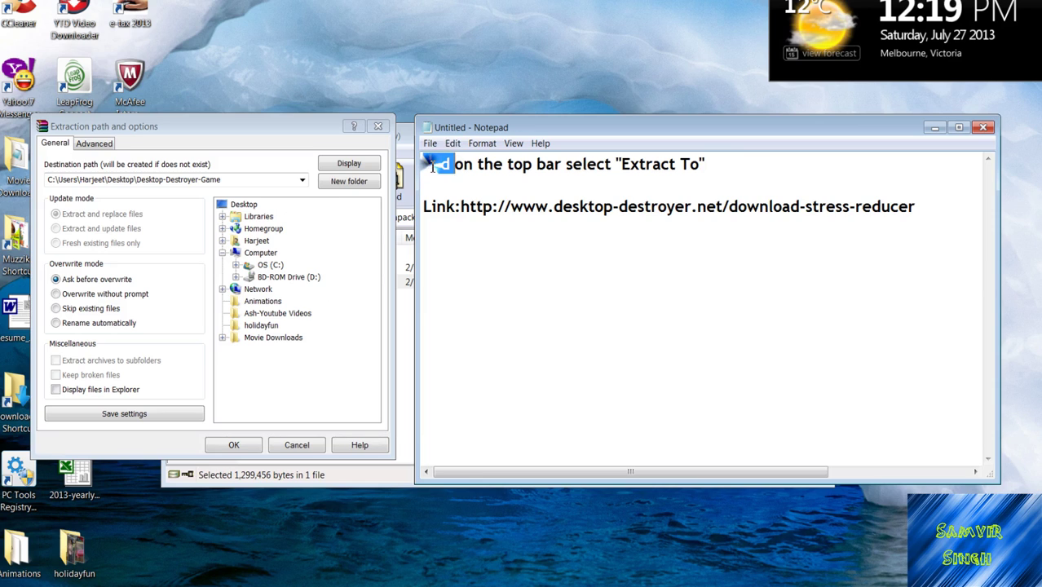
{"action": "left_click_drag", "start_coordinate": [730, 164], "coordinate": [414, 160]}
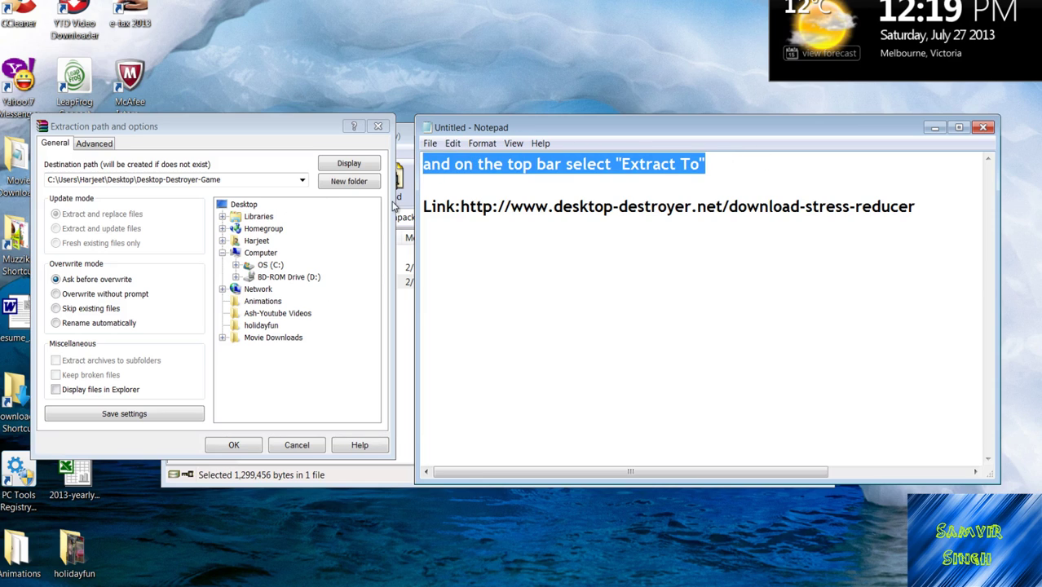
{"action": "type", "text": "Now"}
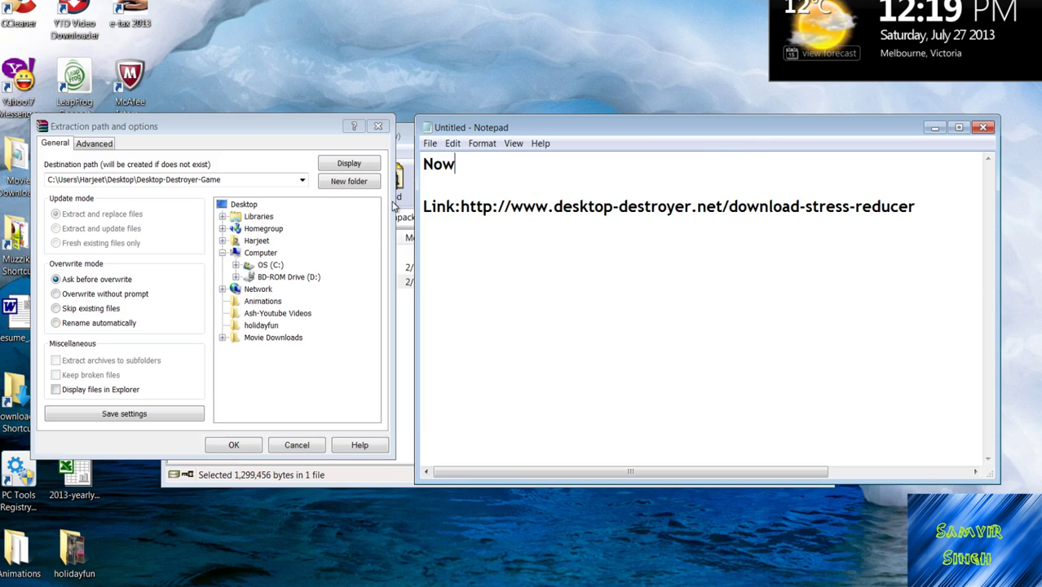
{"action": "type", "text": " save it an"}
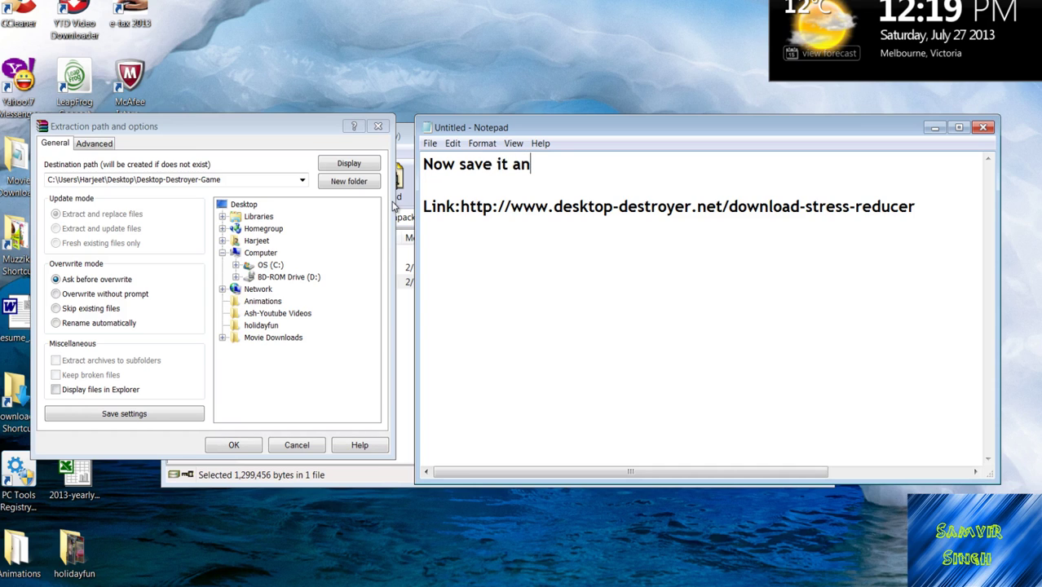
{"action": "type", "text": "ywhere you want to"}
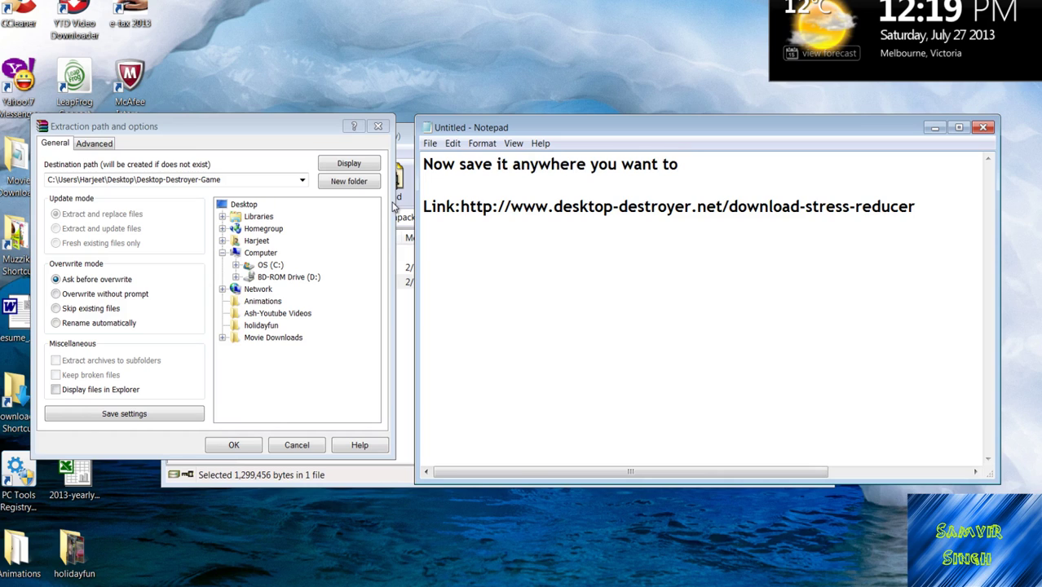
{"action": "type", "text": "n the sid"}
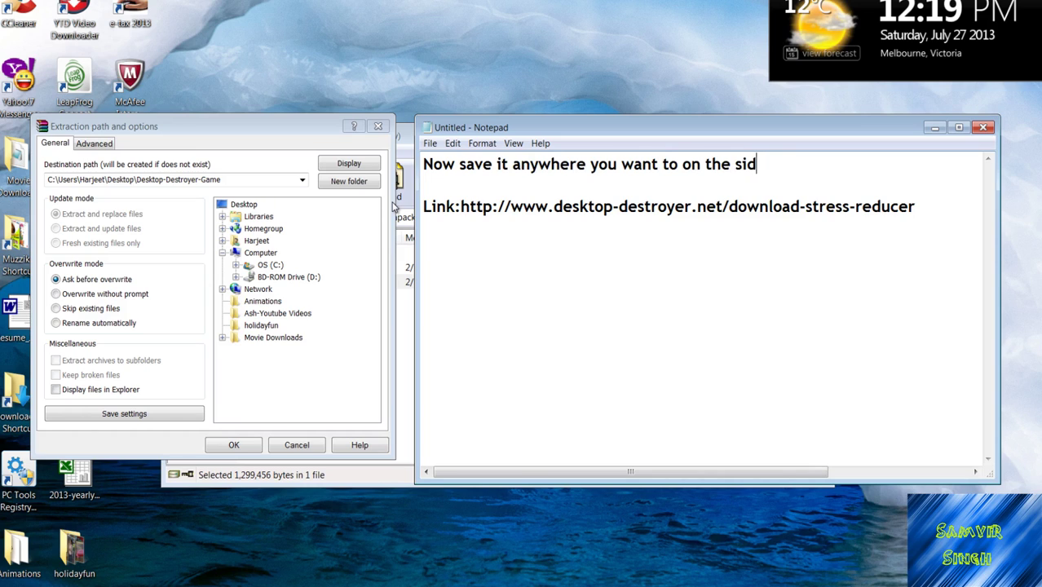
{"action": "type", "text": "e section"}
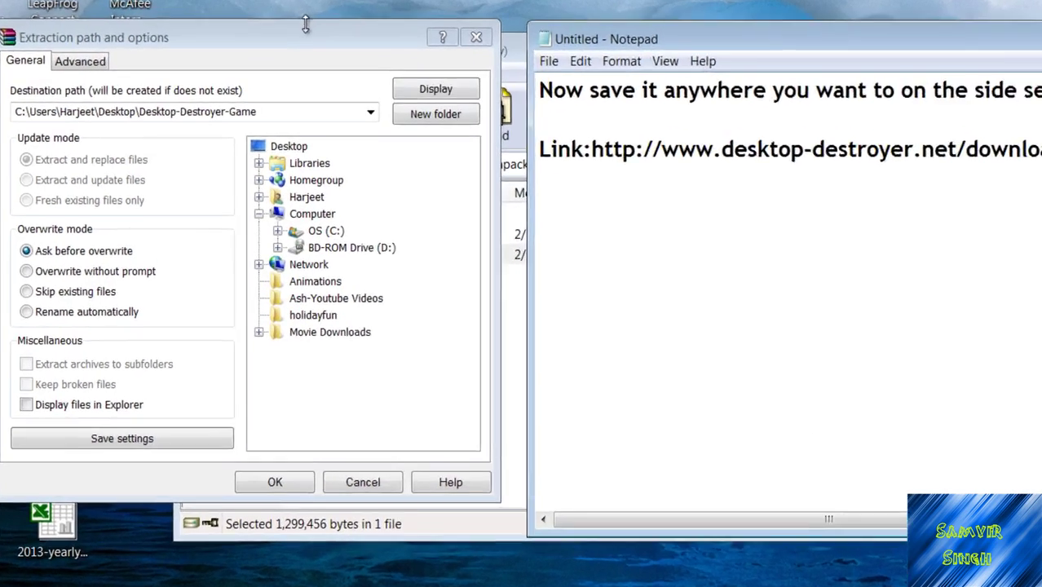
Choose Desktop as the extraction destination, and replace the Notepad instruction with "Now click OK".
{"action": "left_click", "coordinate": [255, 123]}
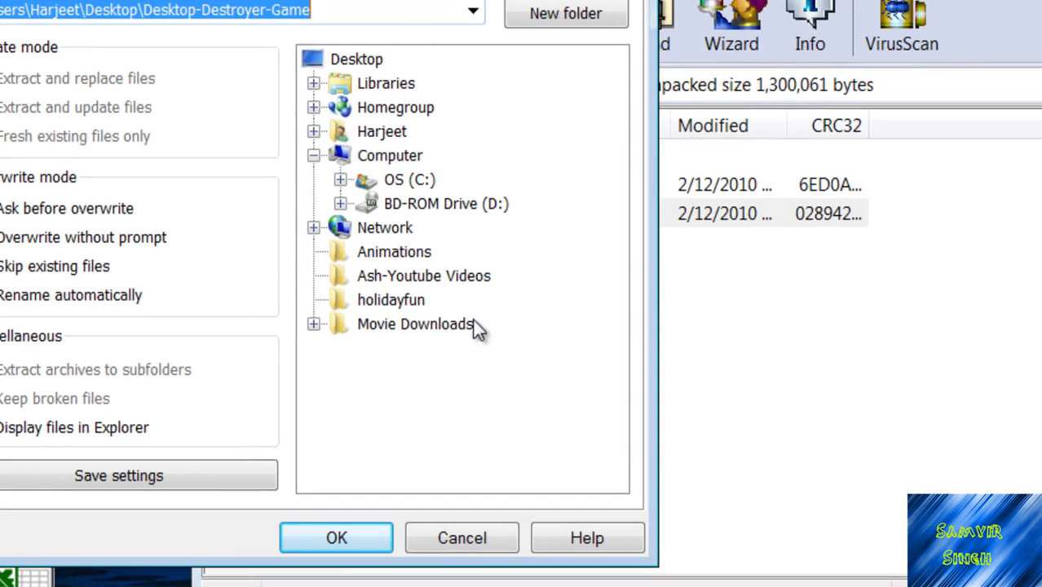
{"action": "left_click", "coordinate": [345, 59]}
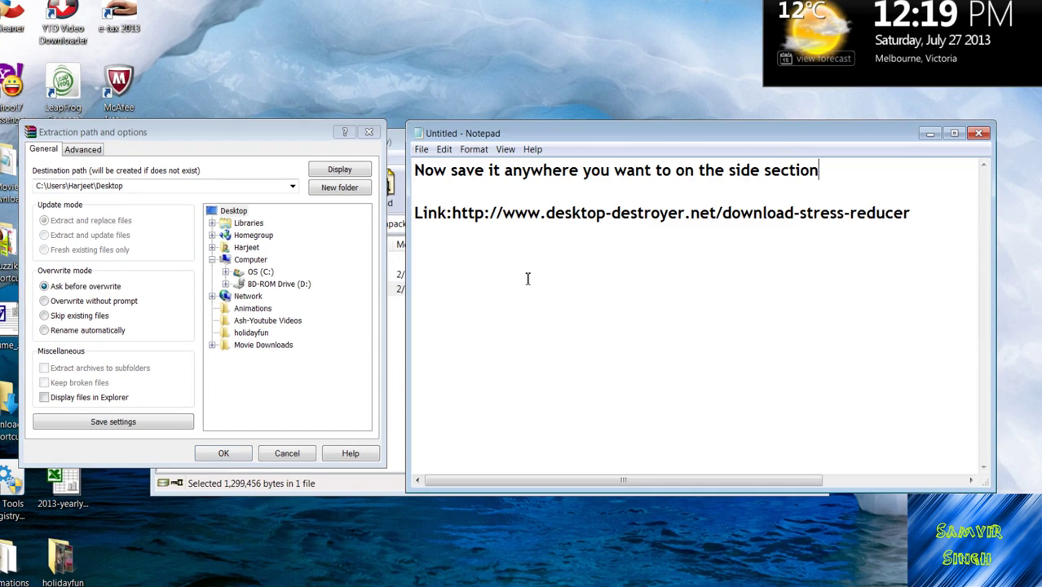
{"action": "left_click", "coordinate": [819, 182]}
{"action": "left_click_drag", "start_coordinate": [818, 172], "coordinate": [415, 170]}
{"action": "type", "text": "Now "}
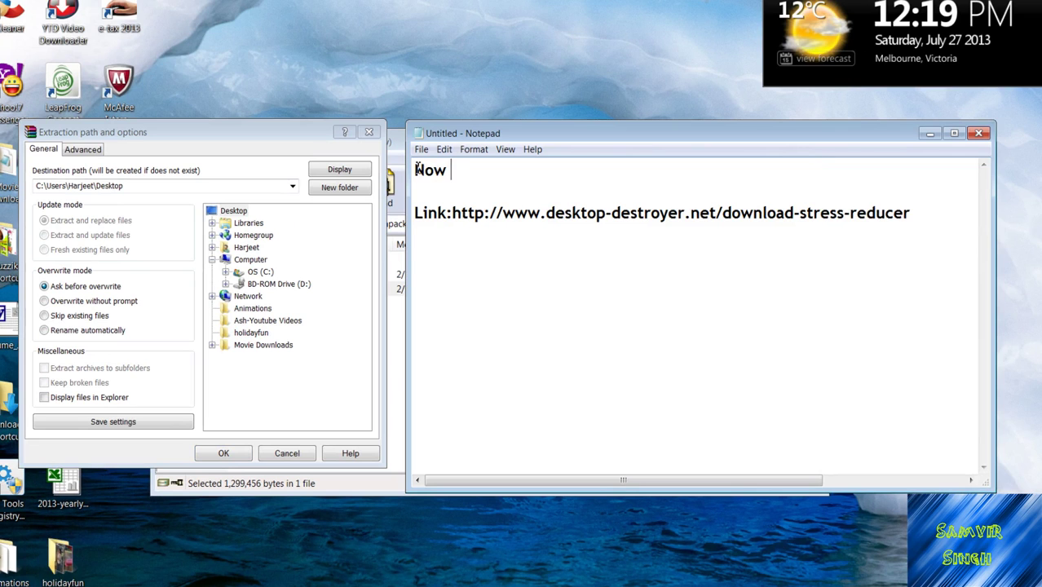
{"action": "type", "text": "click OK"}
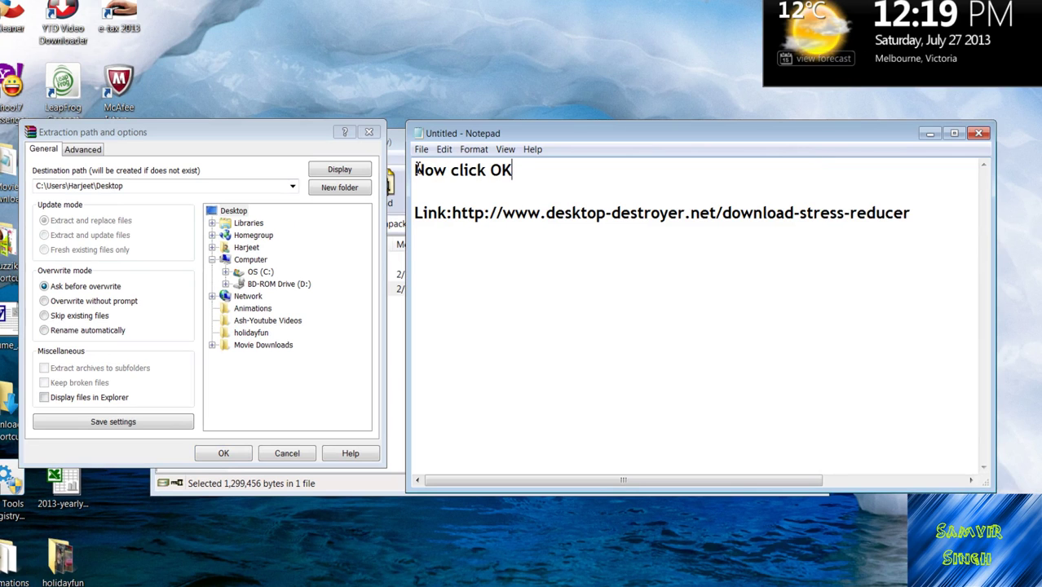
Minimize the note, extract the stress-reducer application to the desktop and clear the selection in the archive's file list.
{"action": "left_click", "coordinate": [930, 134]}
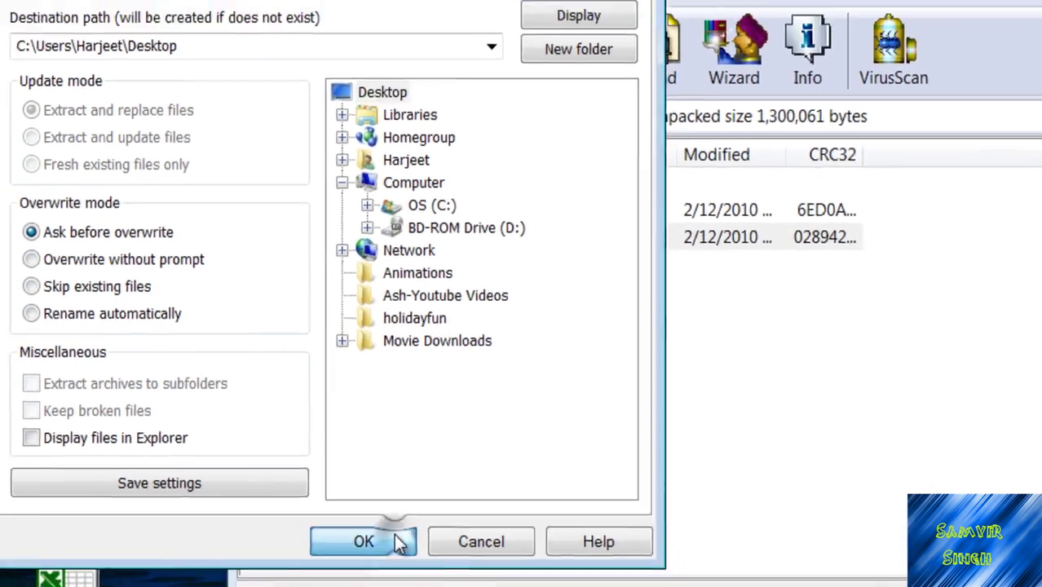
{"action": "left_click", "coordinate": [390, 567]}
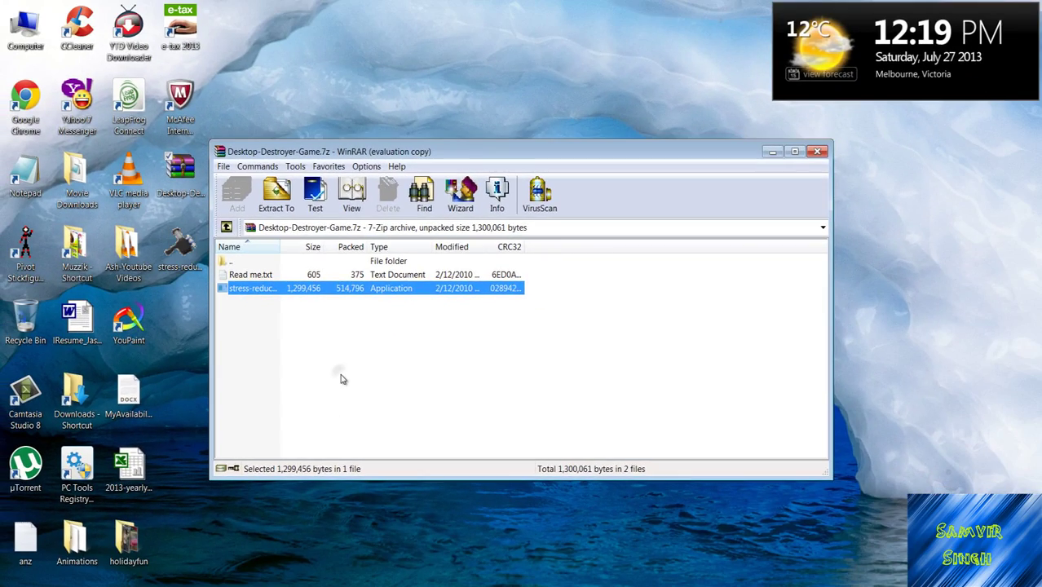
{"action": "left_click", "coordinate": [343, 379]}
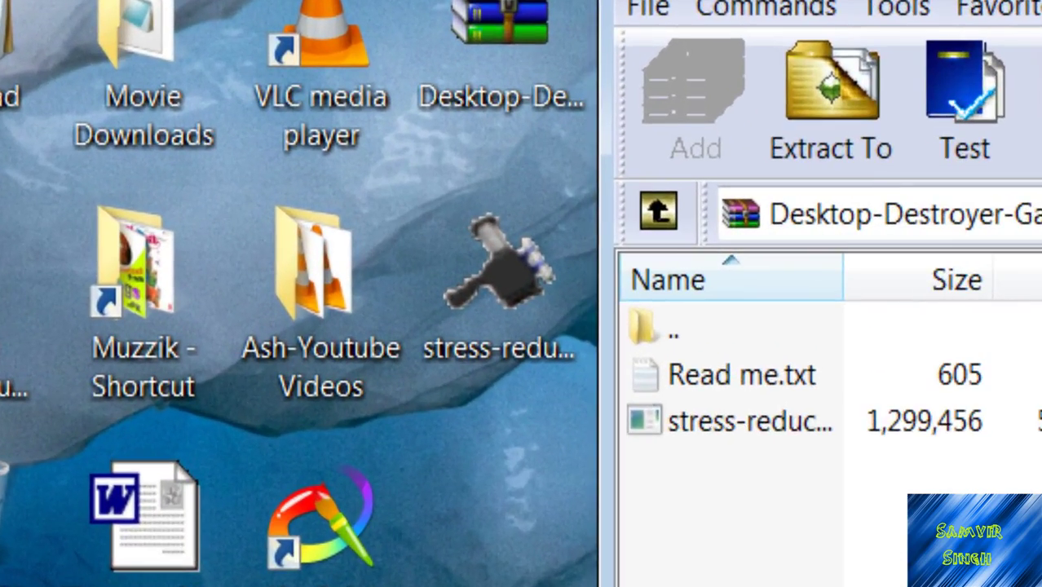
Switch to Notepad and replace the "Now click OK" instruction with "Close WinRar".
{"action": "key", "text": "alt+Tab"}
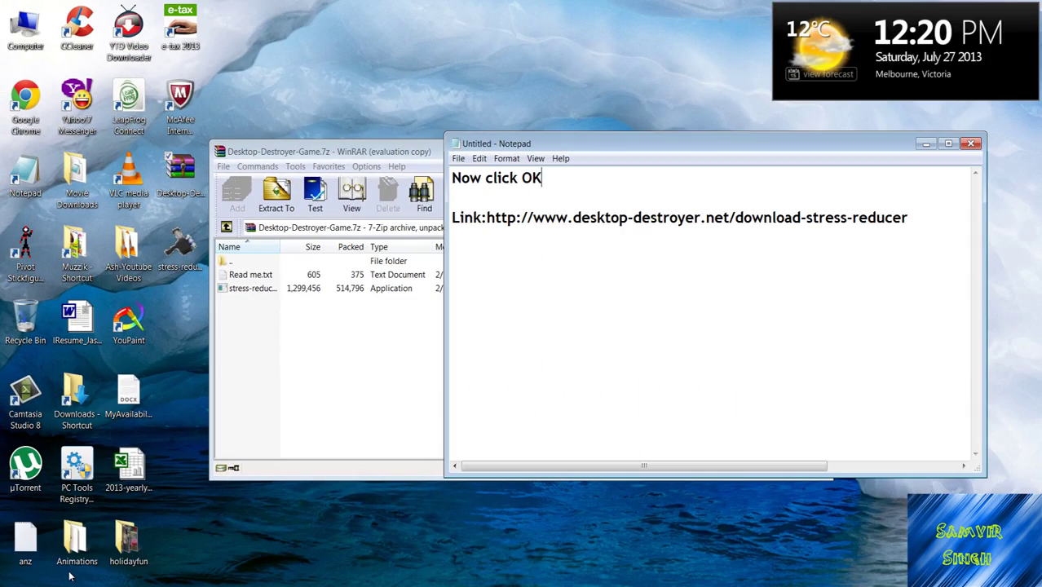
{"action": "left_click_drag", "start_coordinate": [568, 186], "coordinate": [447, 183]}
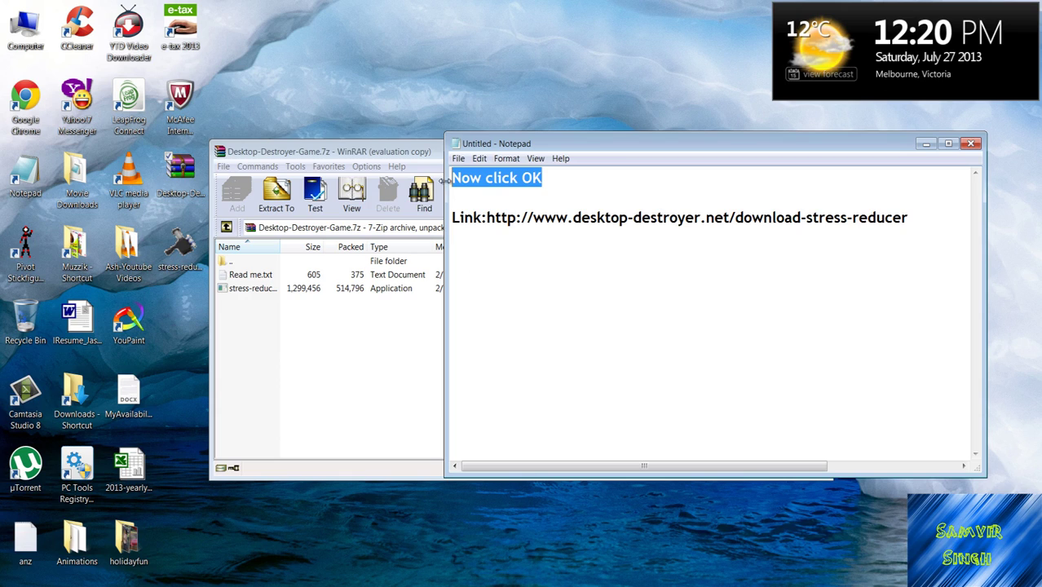
{"action": "type", "text": "Close WinRar"}
Replace the "Close WinRar" line above the link with "And there you go guys".
{"action": "double_click", "coordinate": [580, 181]}
{"action": "left_click_drag", "start_coordinate": [581, 181], "coordinate": [436, 183]}
{"action": "key", "text": "BackSpace"}
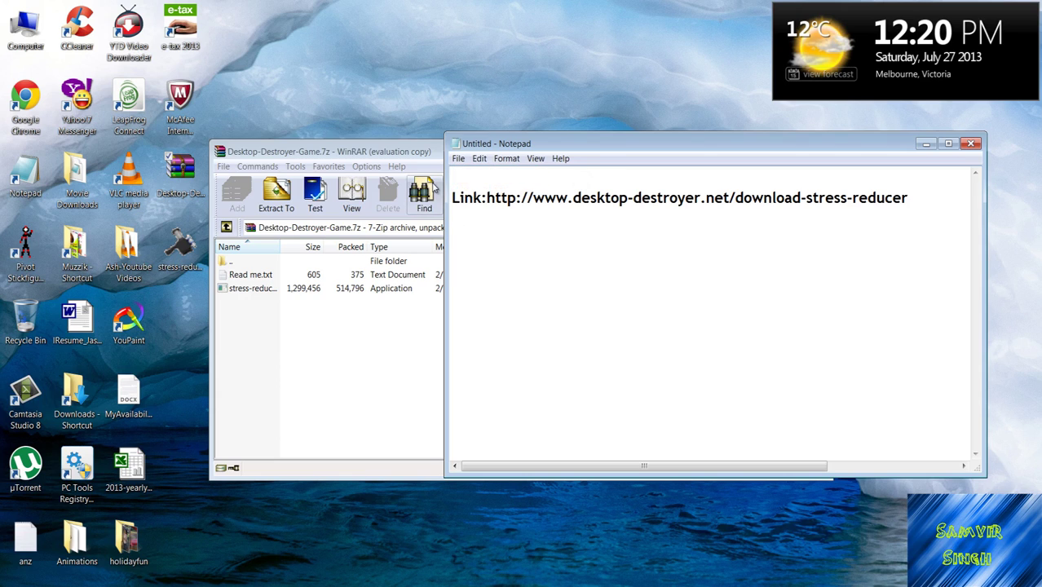
{"action": "key", "text": "Return"}
{"action": "type", "text": "An"}
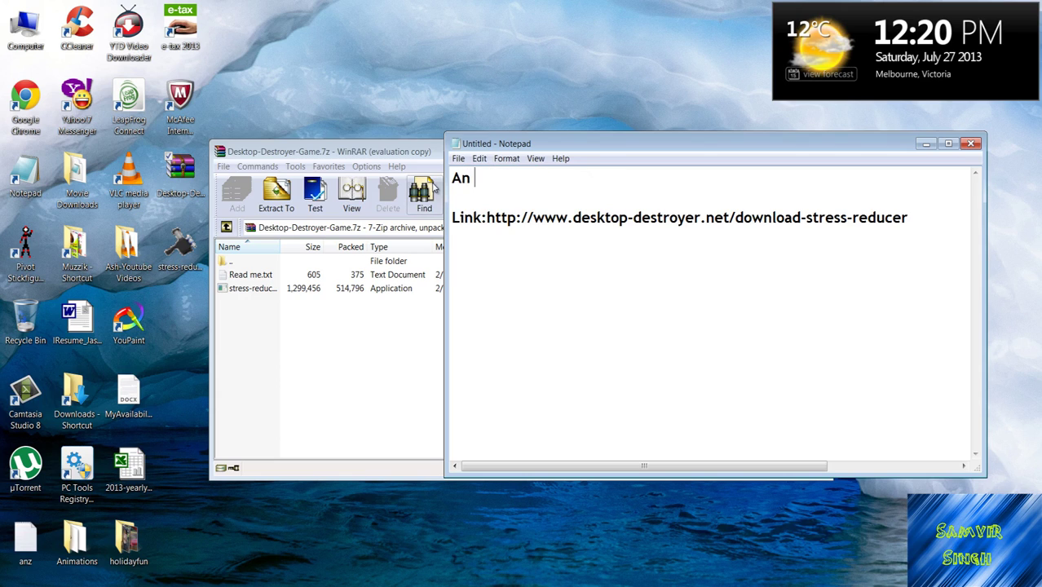
{"action": "type", "text": "d threr"}
{"action": "type", "text": "re you go"}
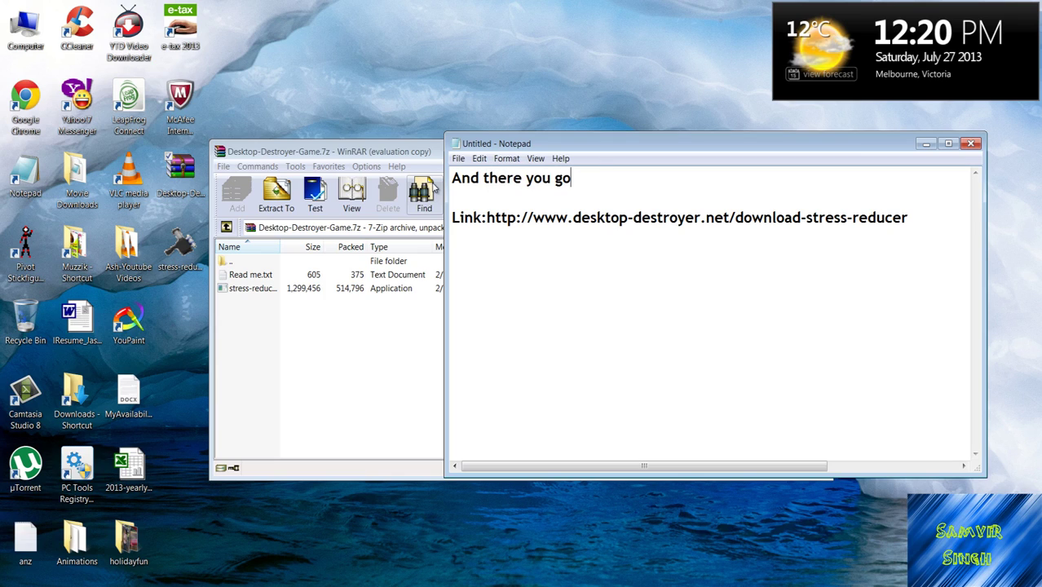
{"action": "type", "text": " guys"}
Replace the "And there you go" line above the link with 'Safely Downloaded "Desktop Destroyer'.
{"action": "key", "text": "BackSpace"}
{"action": "key", "text": "BackSpace"}
{"action": "key", "text": "BackSpace"}
{"action": "key", "text": "BackSpace"}
{"action": "key", "text": "BackSpace"}
{"action": "key", "text": "BackSpace"}
{"action": "key", "text": "BackSpace"}
{"action": "key", "text": "BackSpace"}
{"action": "key", "text": "BackSpace"}
{"action": "key", "text": "BackSpace"}
{"action": "key", "text": "BackSpace"}
{"action": "key", "text": "BackSpace"}
{"action": "key", "text": "BackSpace"}
{"action": "key", "text": "BackSpace"}
{"action": "key", "text": "BackSpace"}
{"action": "key", "text": "BackSpace"}
{"action": "key", "text": "BackSpace"}
{"action": "key", "text": "BackSpace"}
{"action": "key", "text": "BackSpace"}
{"action": "key", "text": "BackSpace"}
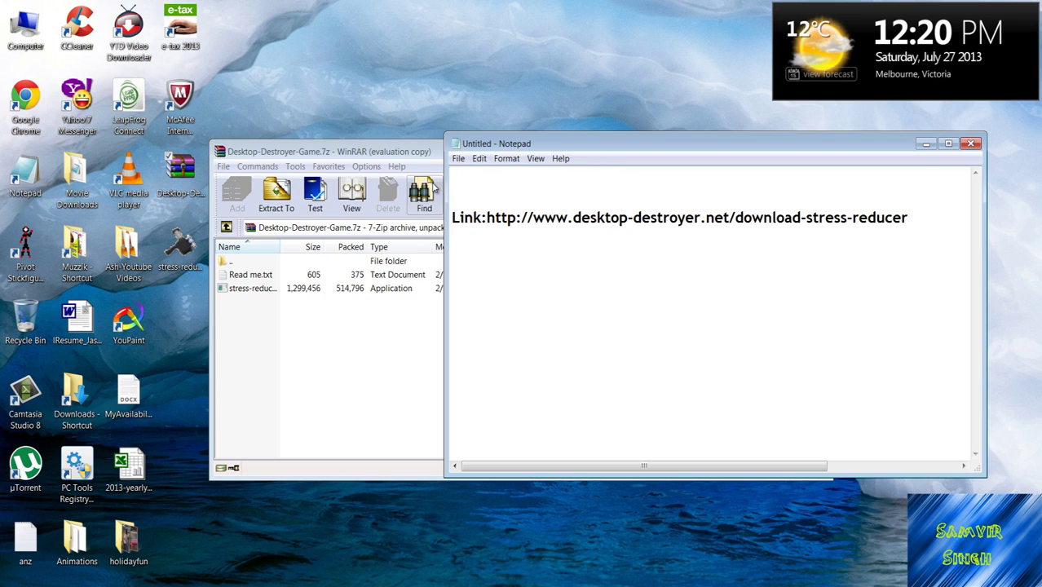
{"action": "type", "text": "Safely Download"}
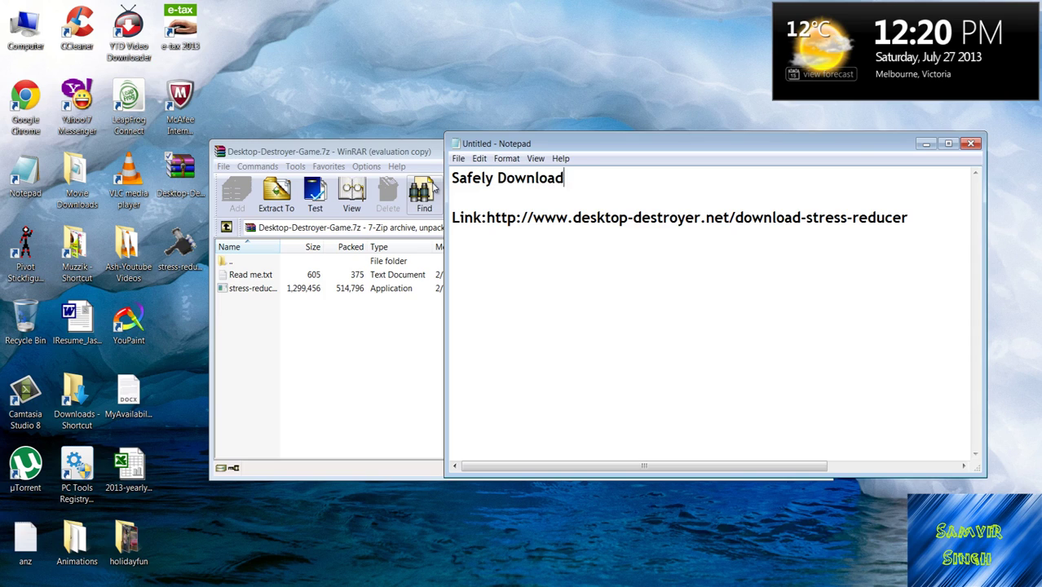
{"action": "type", "text": "ed \"Desktop Destroyer"}
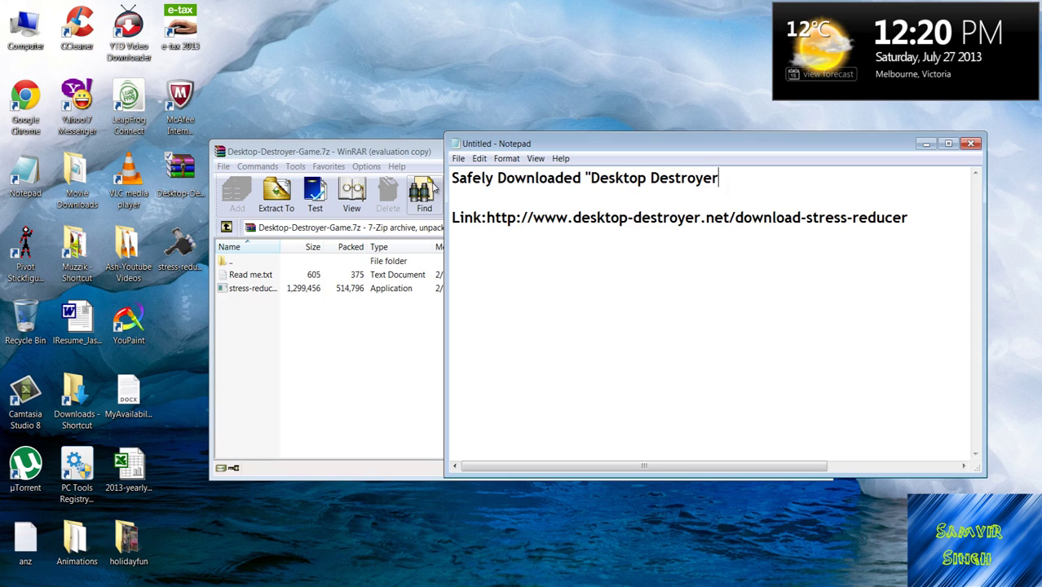
Remove the message line above the link, minimize the note and close the archive's WinRAR window.
{"action": "left_click_drag", "start_coordinate": [768, 179], "coordinate": [398, 194]}
{"action": "left_click_drag", "start_coordinate": [764, 172], "coordinate": [422, 171]}
{"action": "key", "text": "BackSpace"}
{"action": "left_click", "coordinate": [925, 142]}
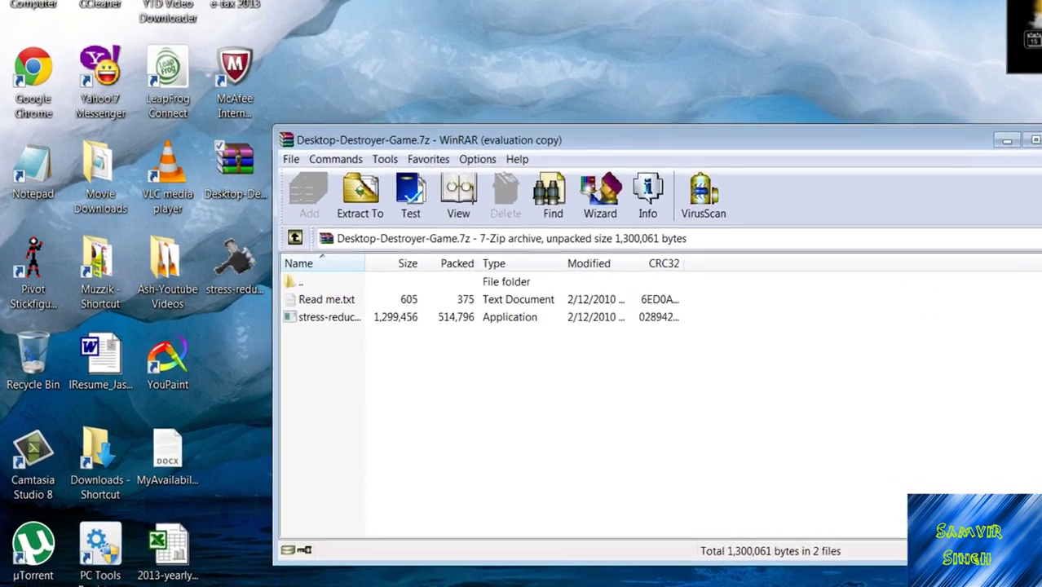
{"action": "left_click", "coordinate": [817, 151]}
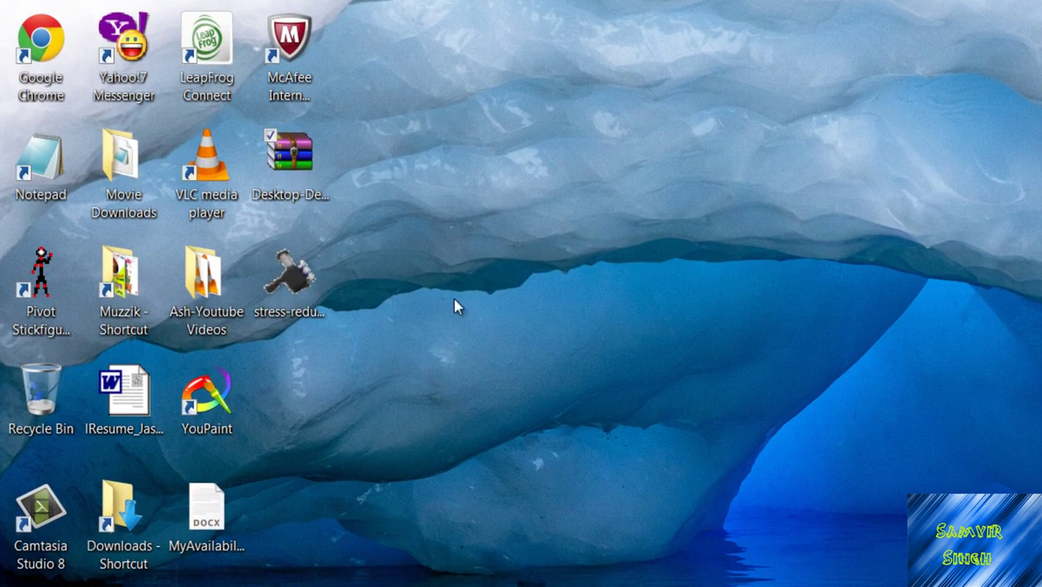
Rename the extracted stress-reducer application on the desktop as "Desktop Destroyer".
{"action": "right_click", "coordinate": [290, 277]}
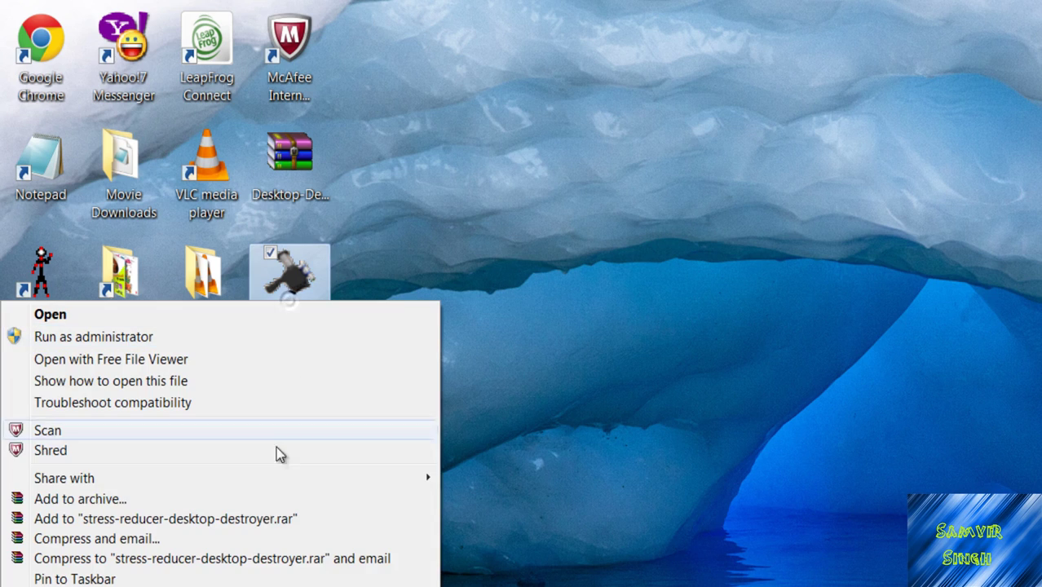
{"action": "key", "text": "m"}
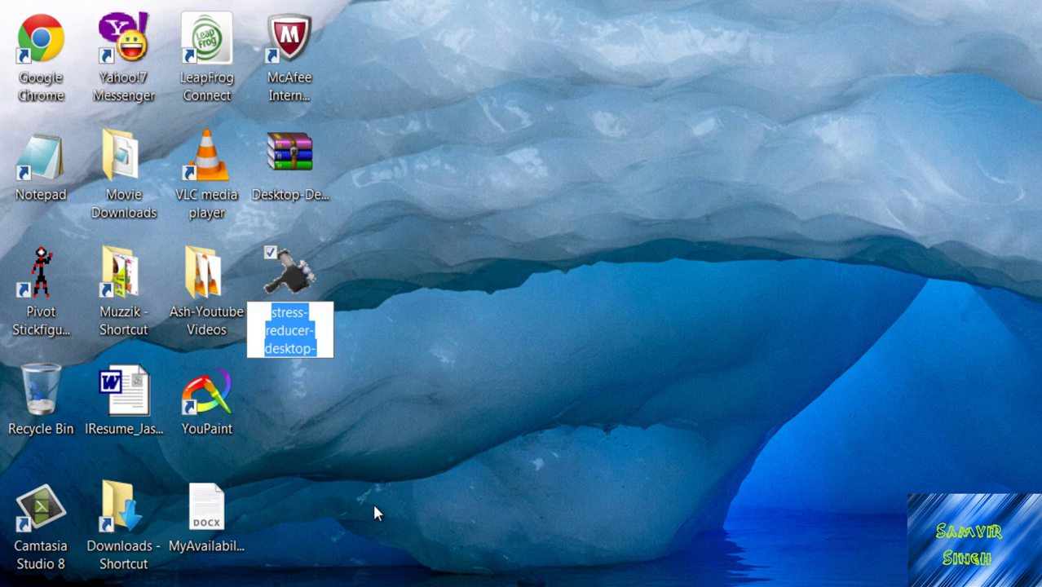
{"action": "key", "text": "BackSpace"}
{"action": "type", "text": "Deskto"}
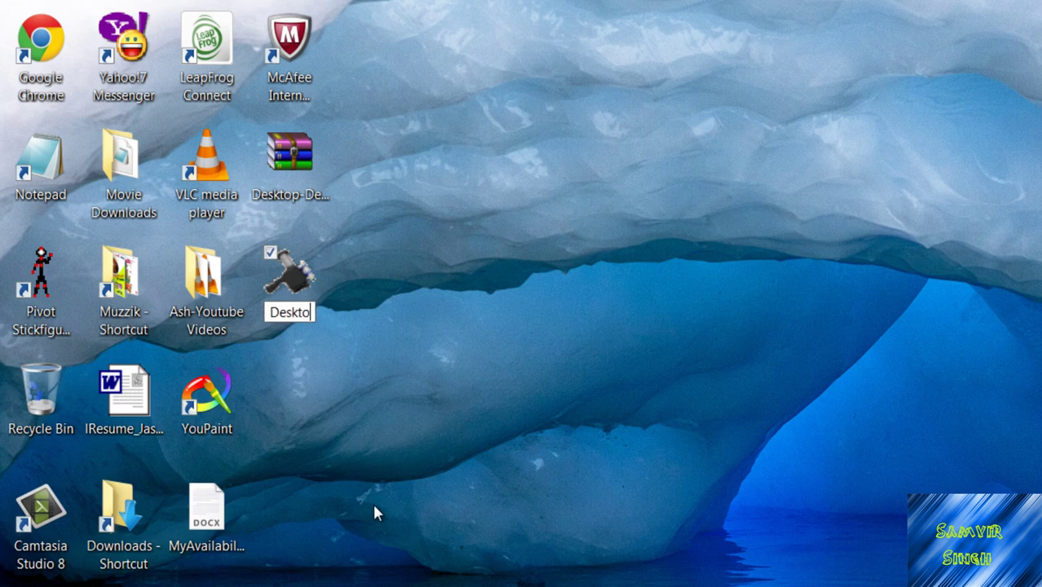
{"action": "type", "text": "p Destryer"}
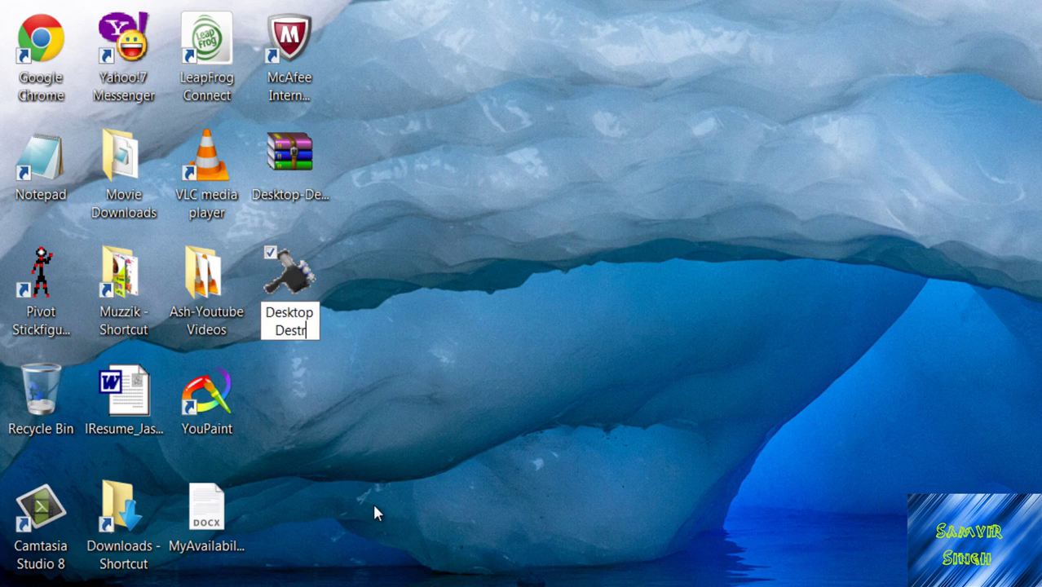
{"action": "key", "text": "BackSpace"}
{"action": "key", "text": "BackSpace"}
{"action": "key", "text": "BackSpace"}
{"action": "type", "text": "oyer"}
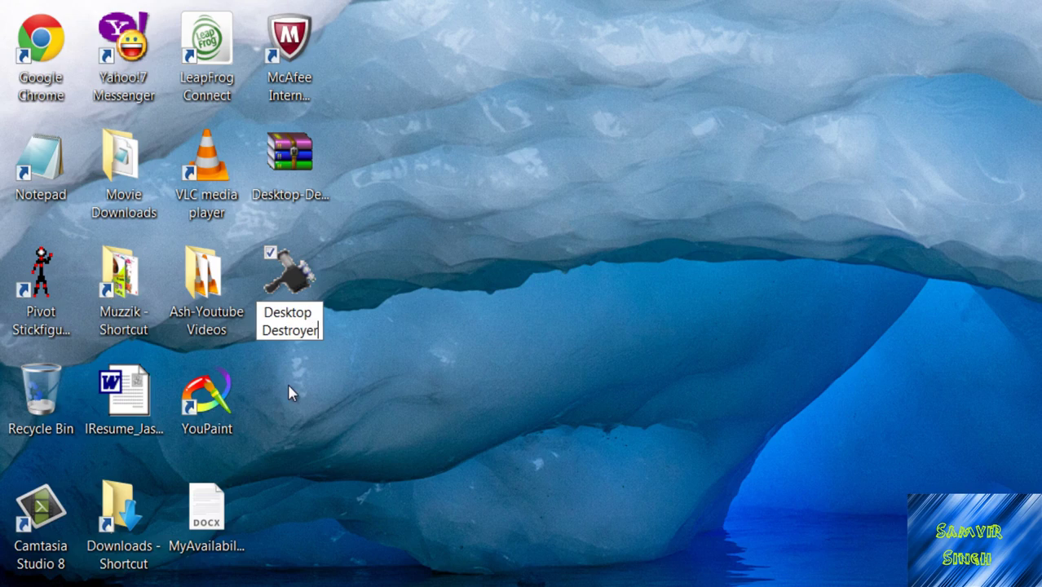
{"action": "key", "text": "Return"}
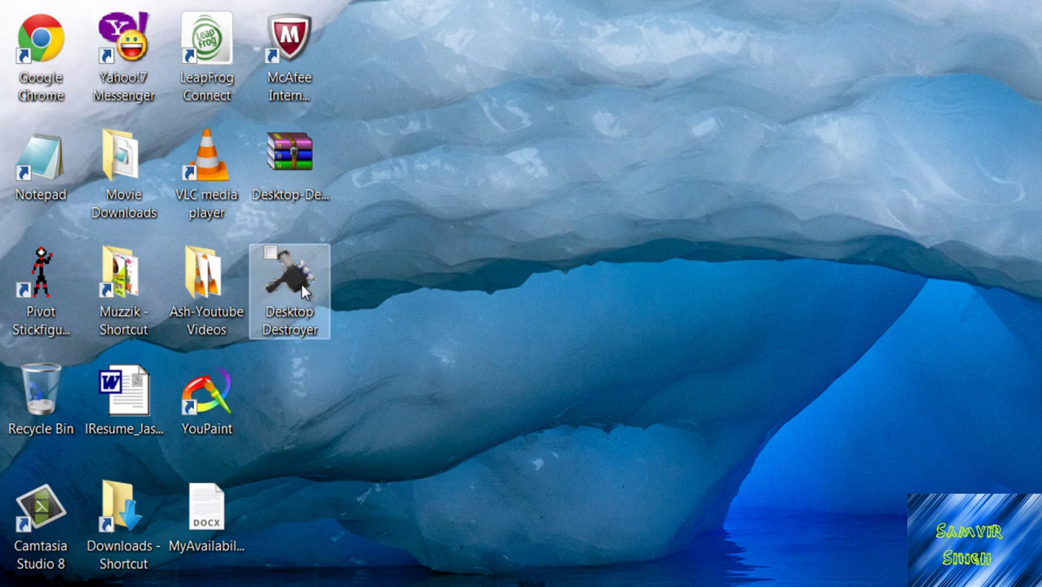
Run Desktop Destroyer, smash a dozen cracks into the desktop around the ice arch with the hammer, and quit the game.
{"action": "double_click", "coordinate": [290, 281]}
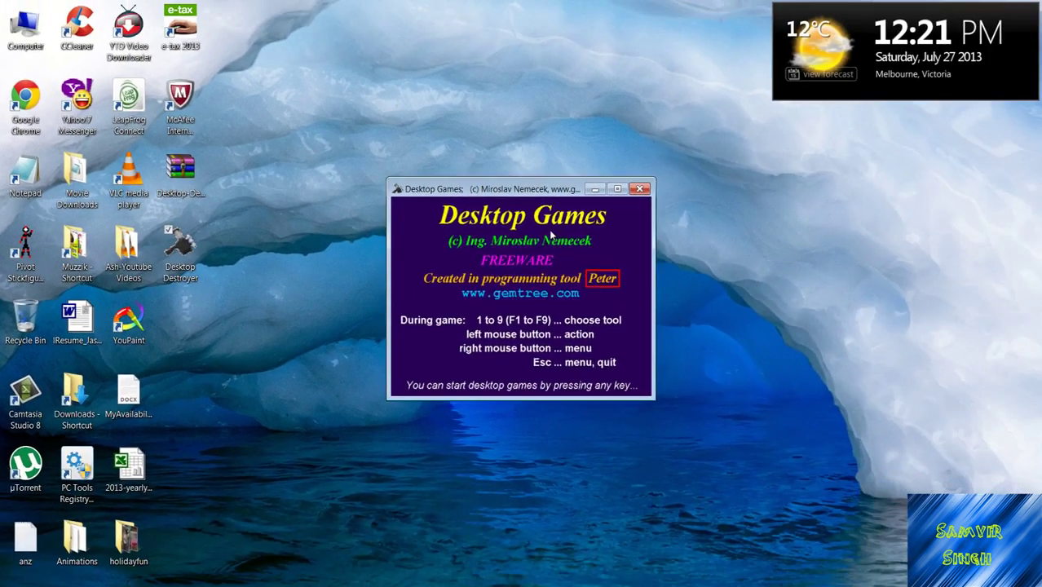
{"action": "left_click", "coordinate": [706, 241]}
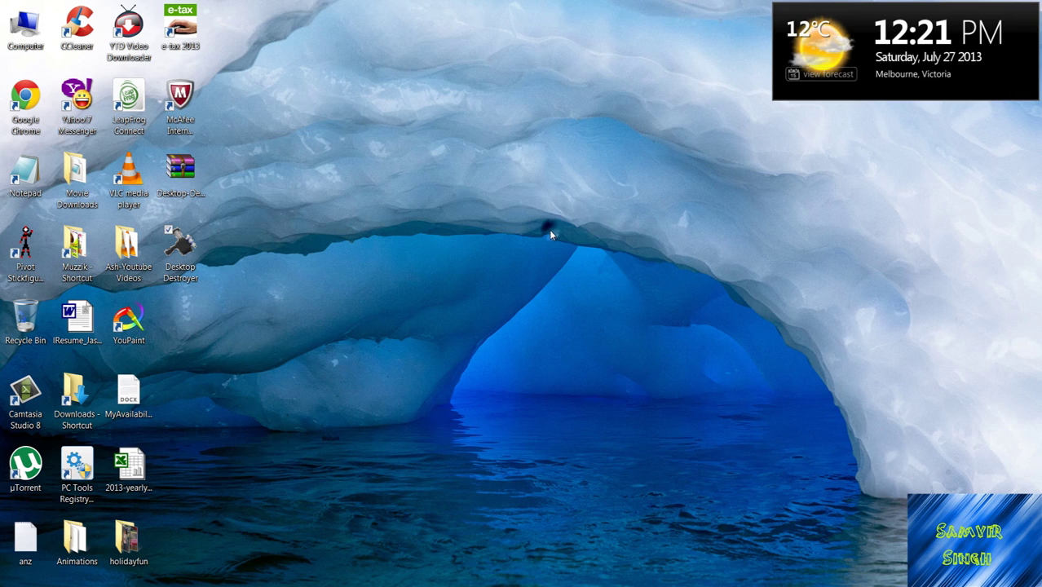
{"action": "left_click", "coordinate": [473, 226]}
{"action": "left_click", "coordinate": [437, 200]}
{"action": "left_click", "coordinate": [421, 225]}
{"action": "left_click", "coordinate": [447, 263]}
{"action": "left_click", "coordinate": [499, 295]}
{"action": "left_click", "coordinate": [536, 326]}
{"action": "left_click", "coordinate": [519, 347]}
{"action": "left_click", "coordinate": [481, 332]}
{"action": "left_click", "coordinate": [440, 280]}
{"action": "left_click", "coordinate": [411, 197]}
{"action": "left_click", "coordinate": [394, 155]}
{"action": "left_click", "coordinate": [458, 185]}
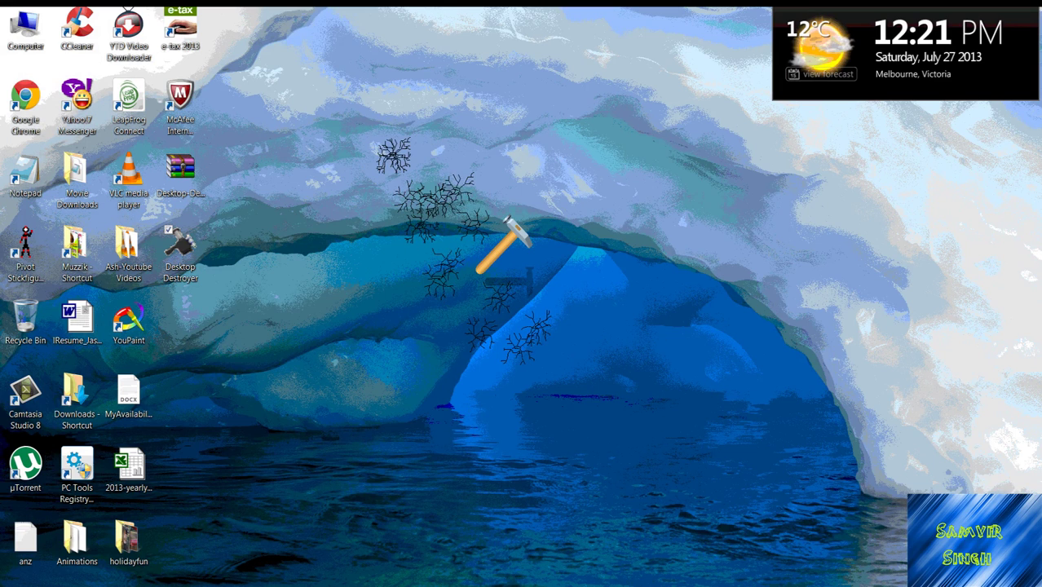
{"action": "right_click", "coordinate": [501, 249]}
{"action": "left_click", "coordinate": [579, 388]}
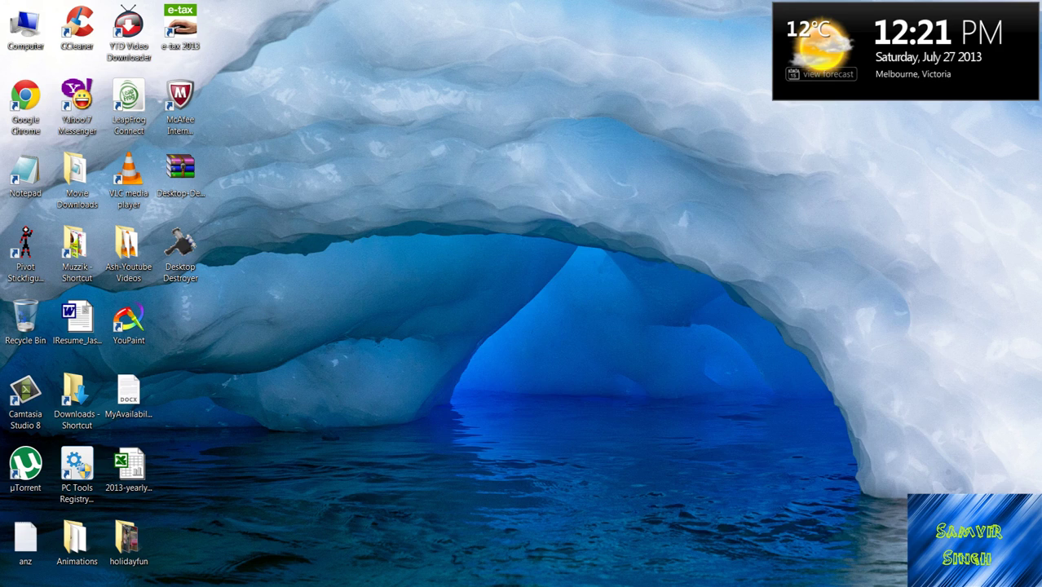
Switch to Notepad and write "Works like a charm" on the empty line above the link.
{"action": "key", "text": "alt+Tab"}
{"action": "type", "text": "Worls"}
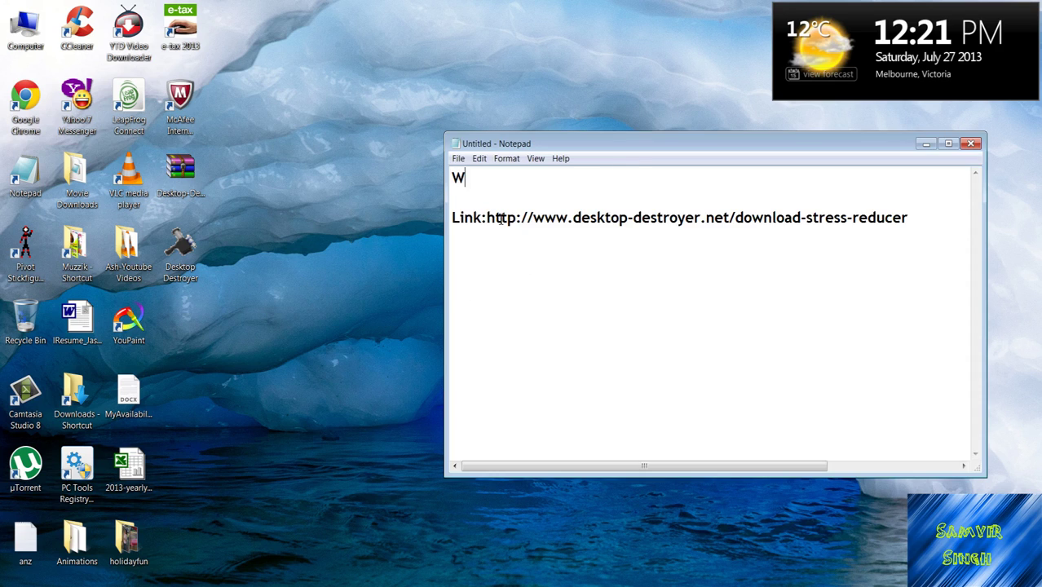
{"action": "key", "text": "BackSpace"}
{"action": "key", "text": "BackSpace"}
{"action": "type", "text": "ks like a chrmrm"}
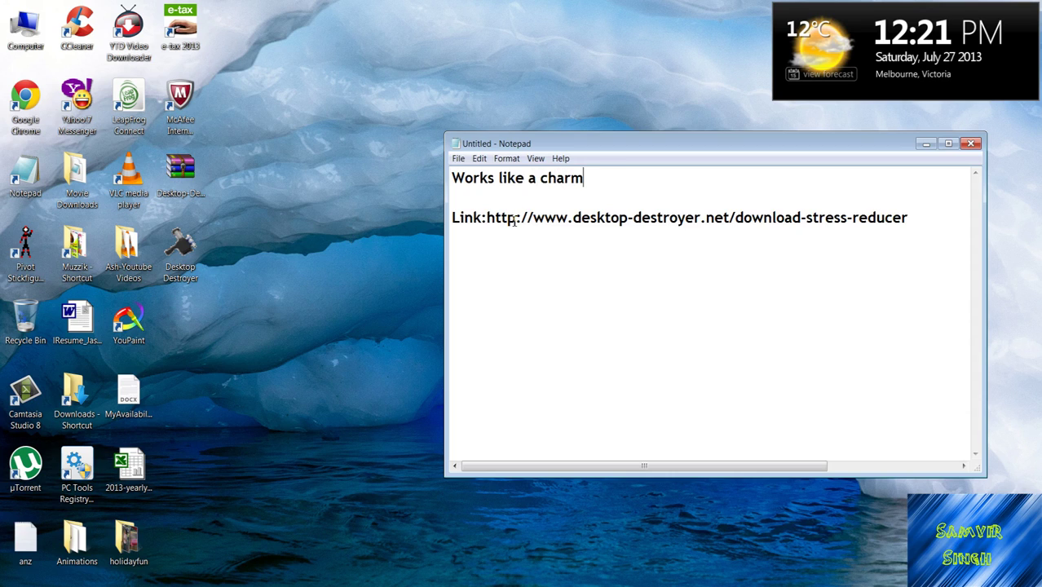
Replace the line above the link with "Remember to Comment, Like and Subscribe. Peace Bros!!" and close the note without saving.
{"action": "key", "text": "BackSpace"}
{"action": "key", "text": "BackSpace"}
{"action": "key", "text": "BackSpace"}
{"action": "key", "text": "BackSpace"}
{"action": "key", "text": "BackSpace"}
{"action": "key", "text": "BackSpace"}
{"action": "key", "text": "BackSpace"}
{"action": "key", "text": "BackSpace"}
{"action": "key", "text": "BackSpace"}
{"action": "key", "text": "BackSpace"}
{"action": "key", "text": "BackSpace"}
{"action": "key", "text": "BackSpace"}
{"action": "key", "text": "BackSpace"}
{"action": "key", "text": "BackSpace"}
{"action": "key", "text": "BackSpace"}
{"action": "key", "text": "BackSpace"}
{"action": "key", "text": "BackSpace"}
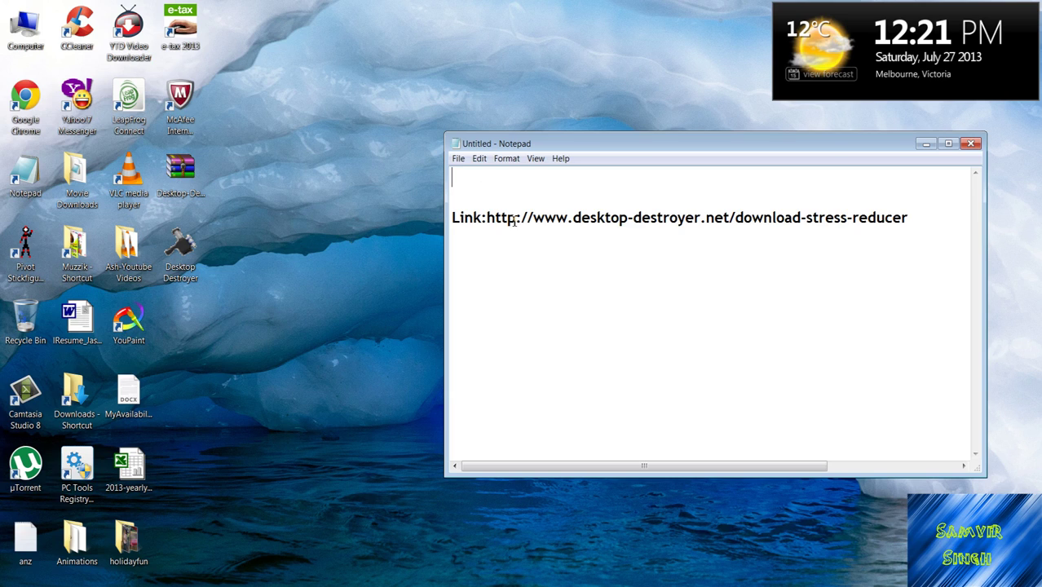
{"action": "type", "text": "Remember t"}
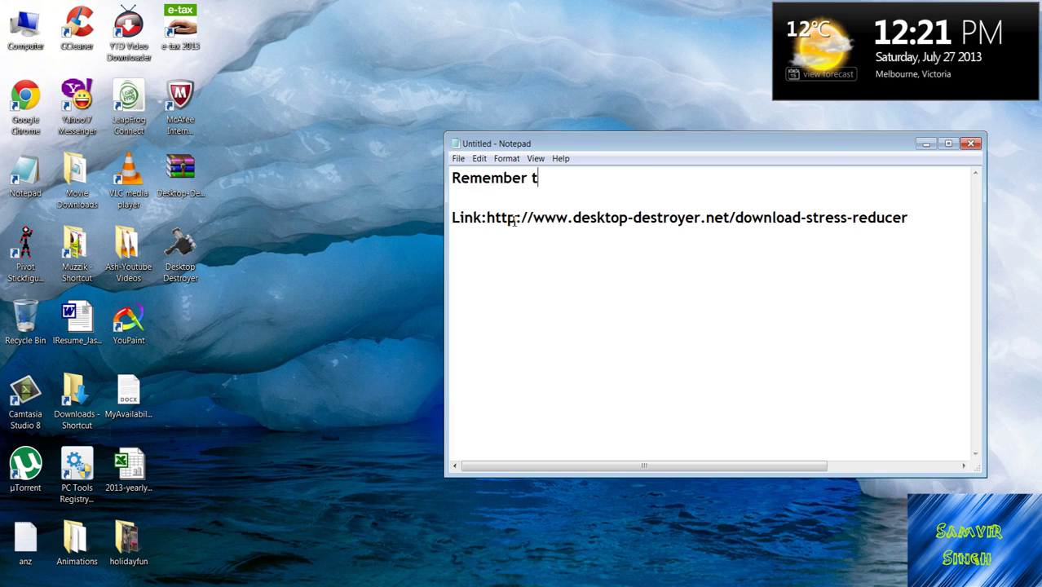
{"action": "type", "text": "o Comment, "}
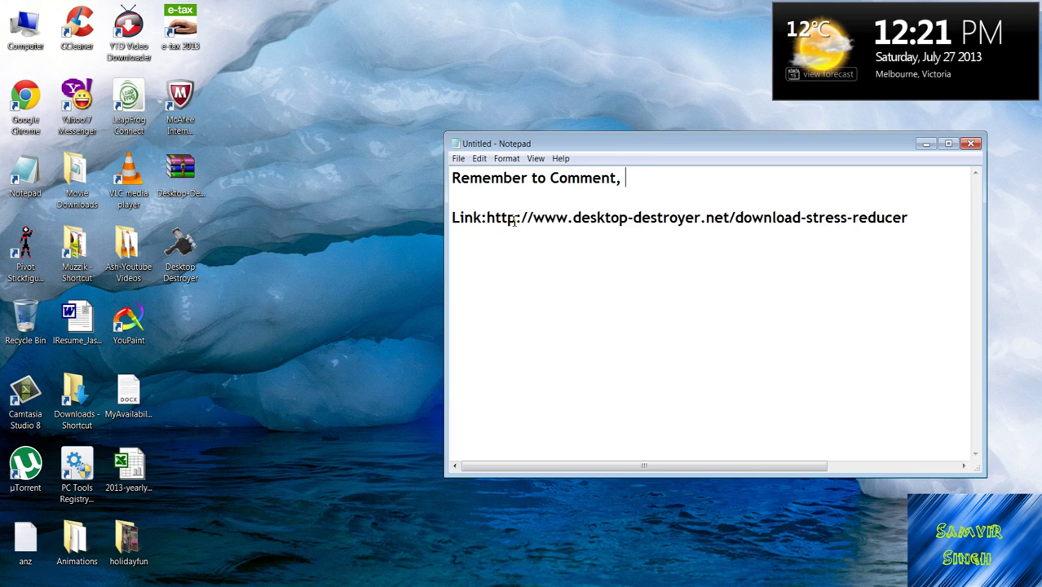
{"action": "type", "text": "Like and Subscri"}
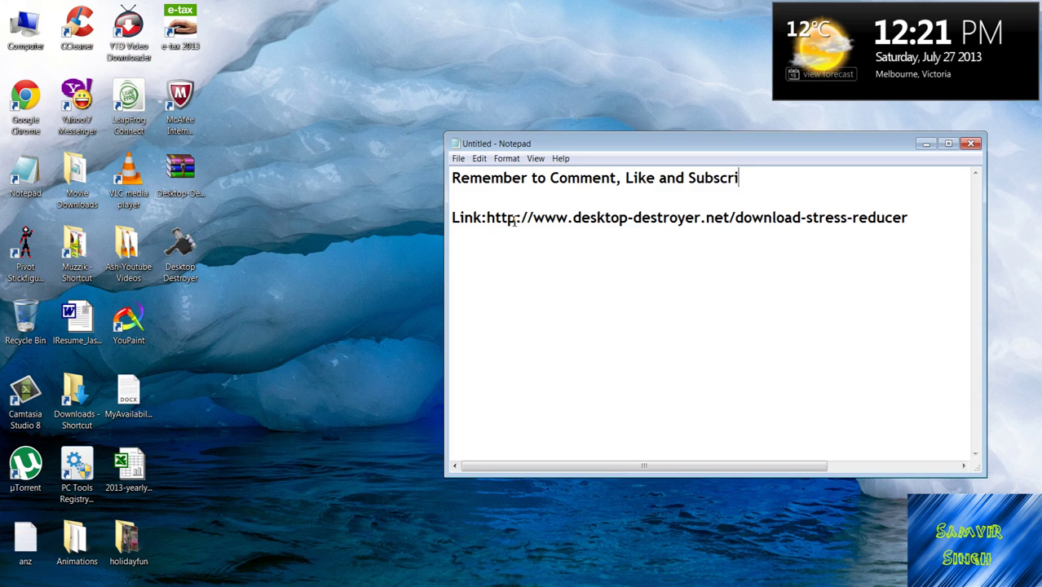
{"action": "type", "text": "be. Peace Bros!!"}
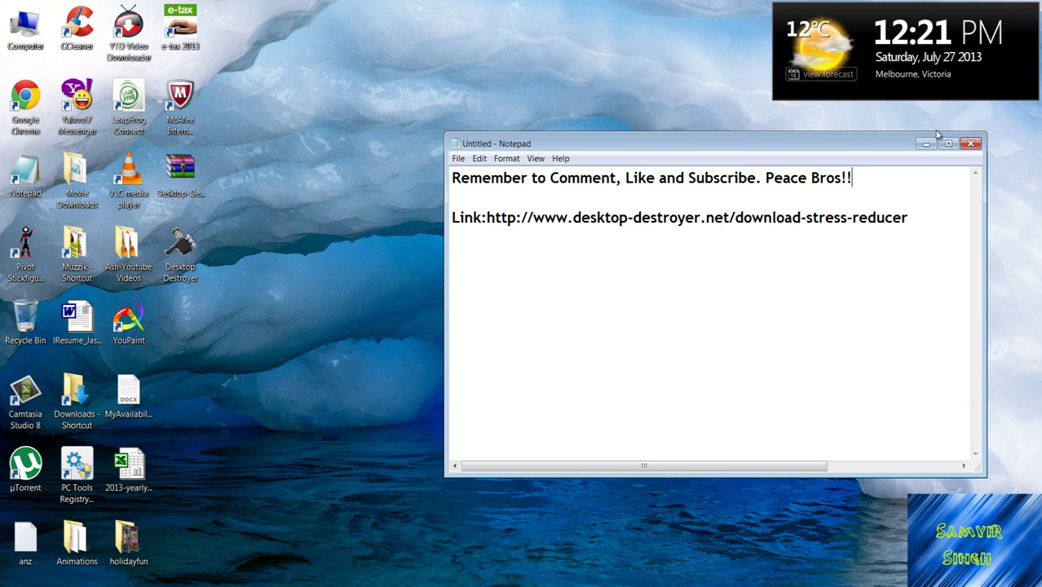
{"action": "left_click", "coordinate": [972, 145]}
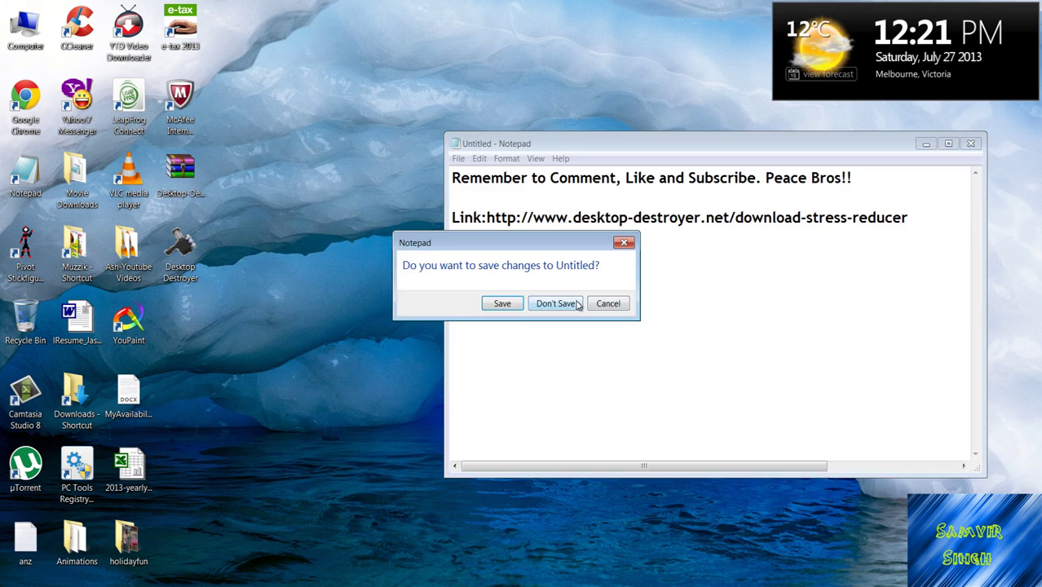
{"action": "left_click", "coordinate": [575, 302]}
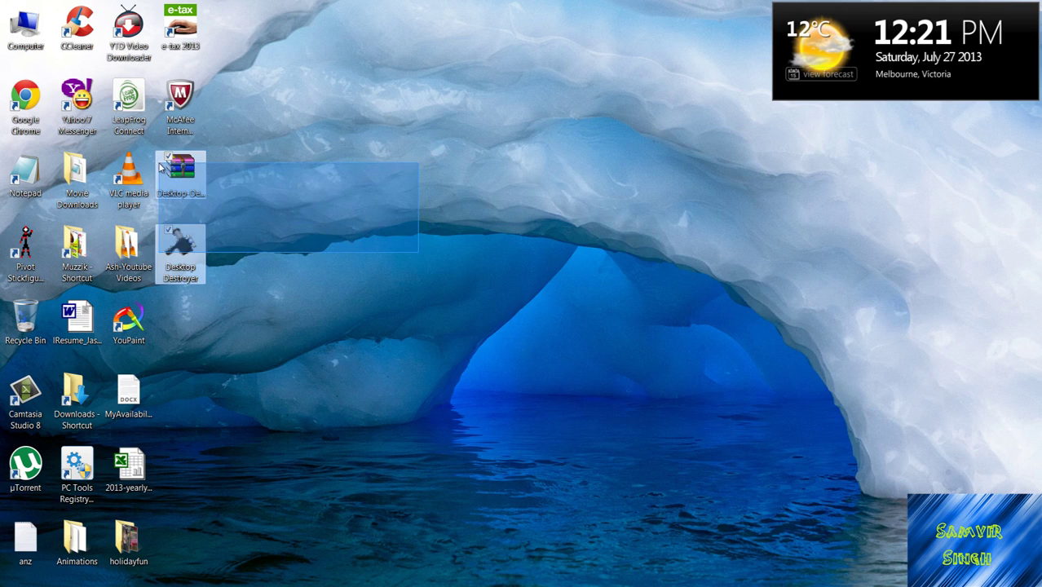